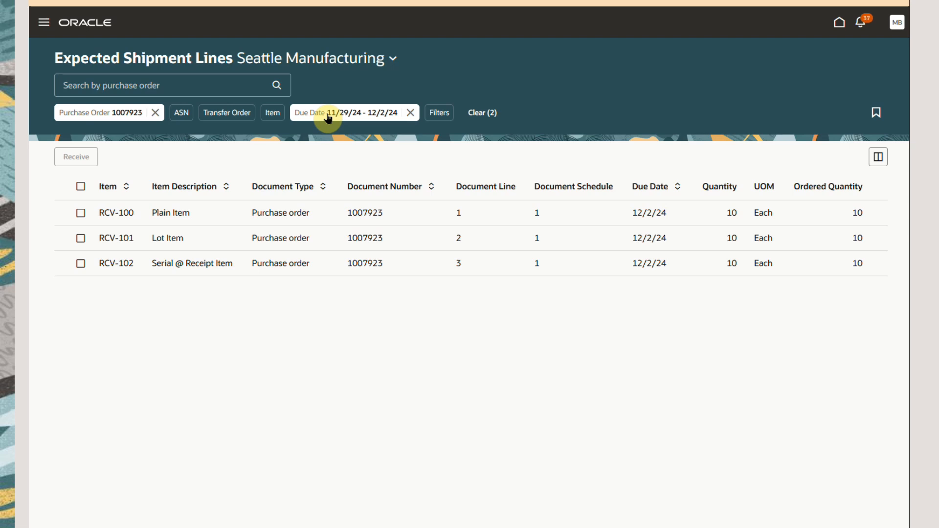
Examine the filter options under source document, item details, receipt source and additional filters without applying any.
left_click(441, 117)
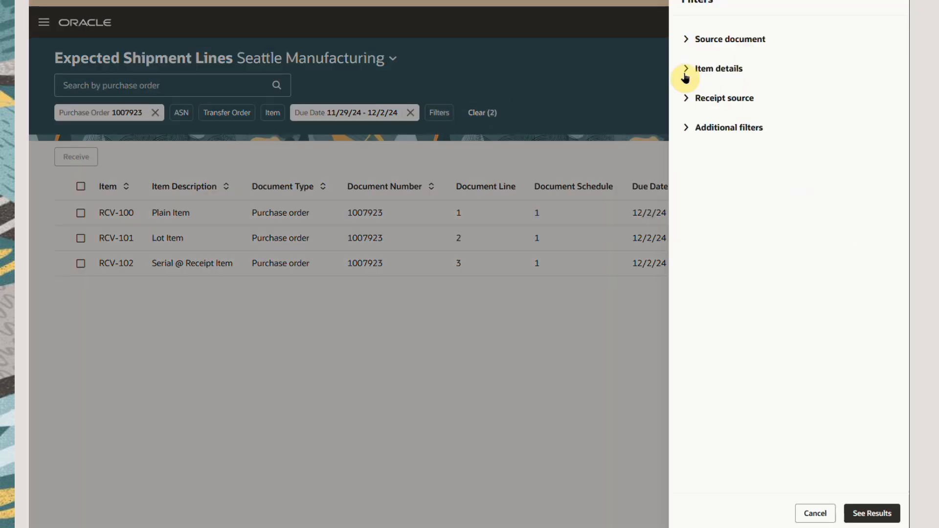
left_click(686, 40)
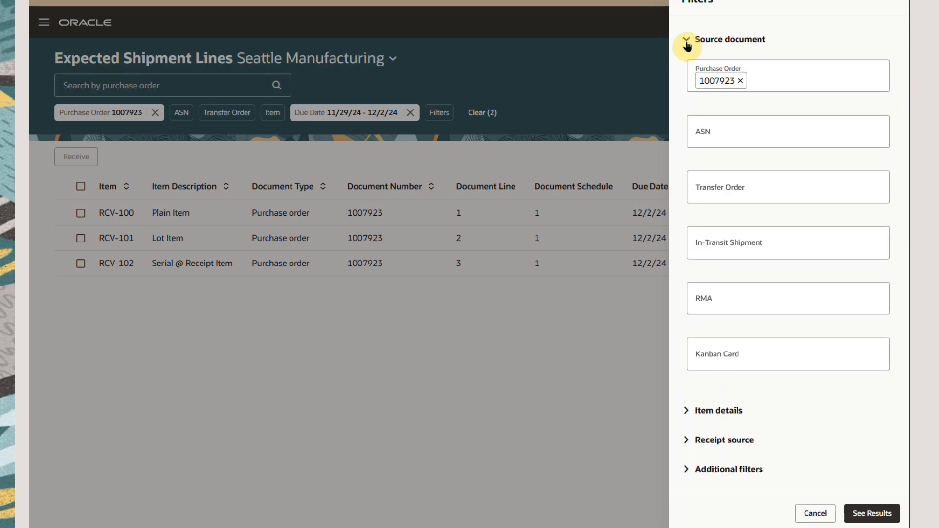
left_click(686, 41)
left_click(687, 70)
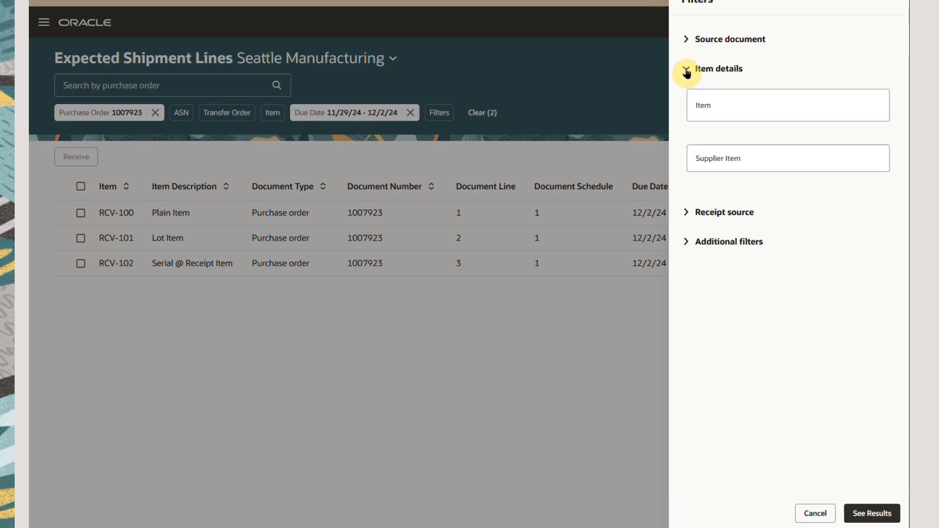
left_click(686, 71)
left_click(686, 99)
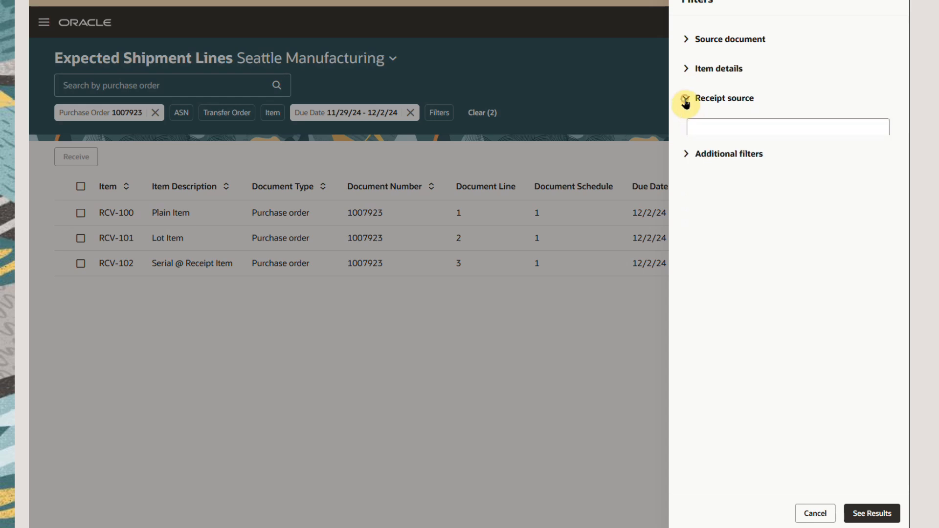
left_click(686, 100)
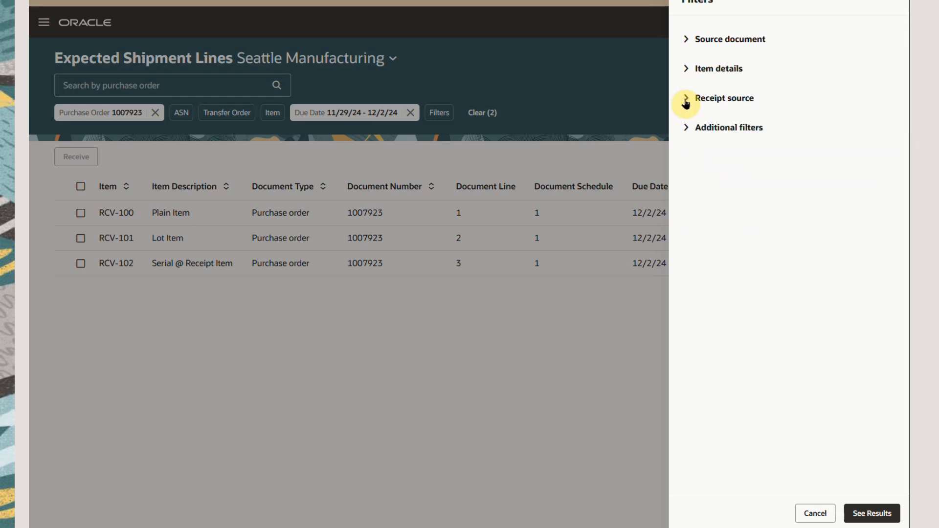
left_click(686, 129)
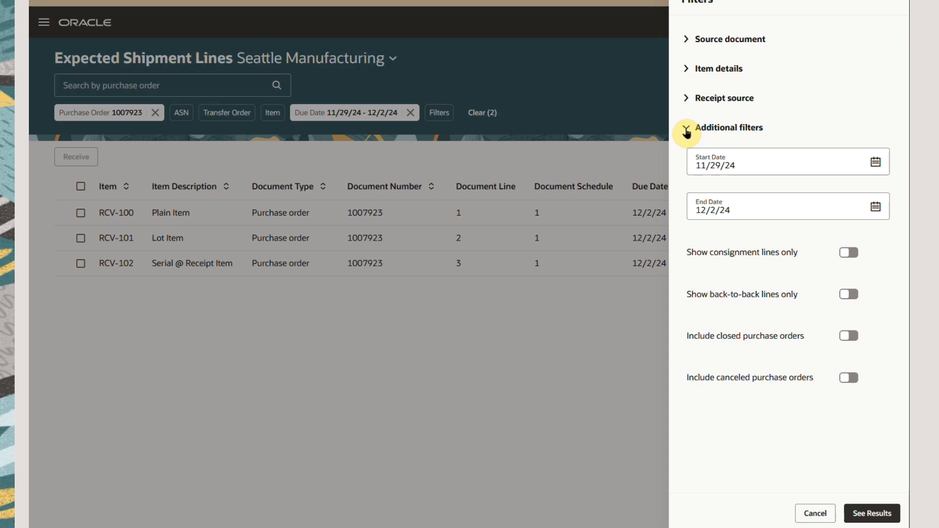
left_click(815, 514)
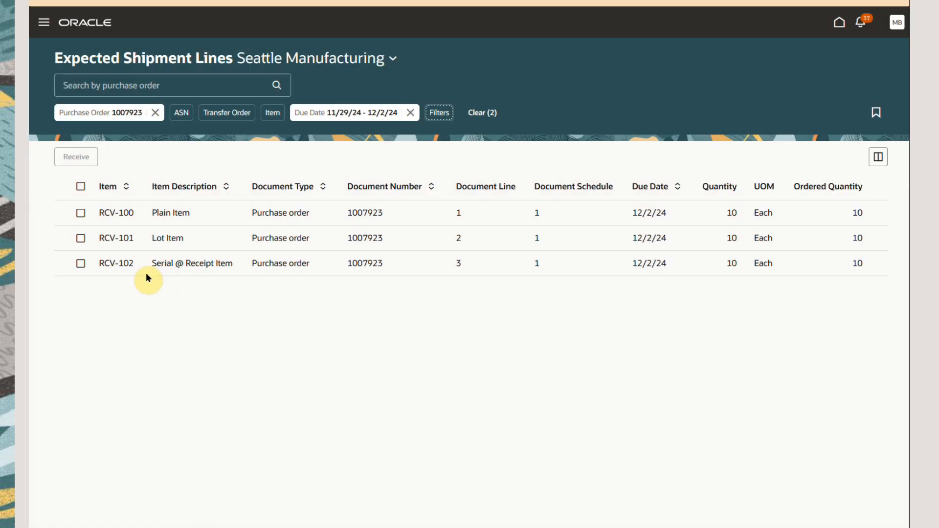
Select all three expected shipment lines of the purchase order, open them for receiving and look through their columns.
left_click(81, 188)
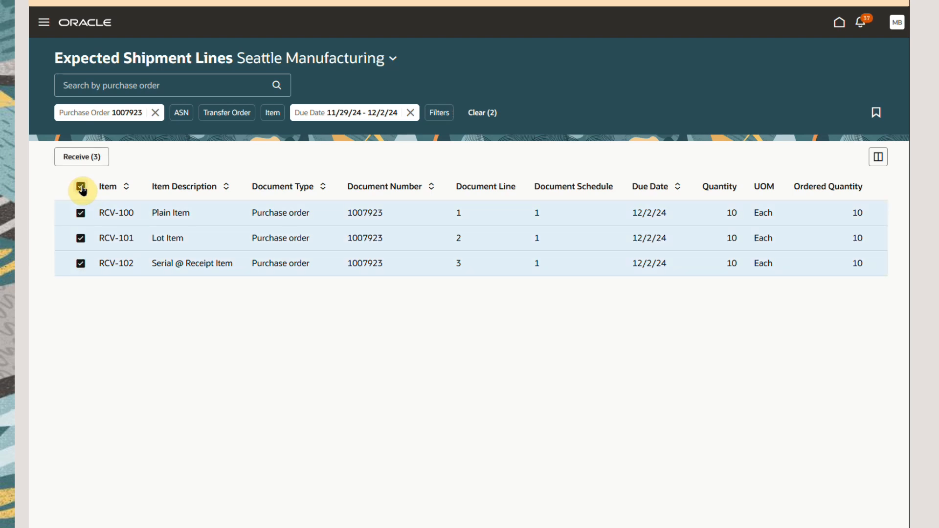
left_click(82, 159)
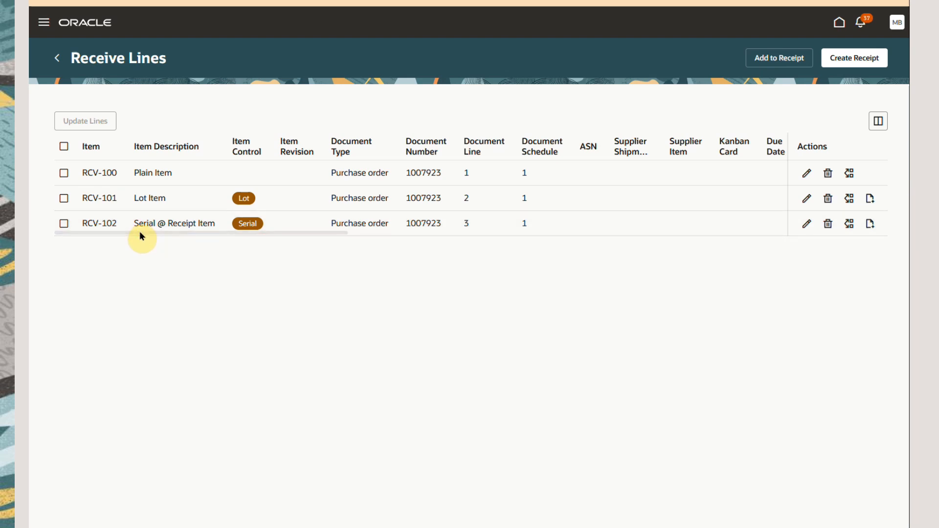
left_click_drag(140, 232, 726, 230)
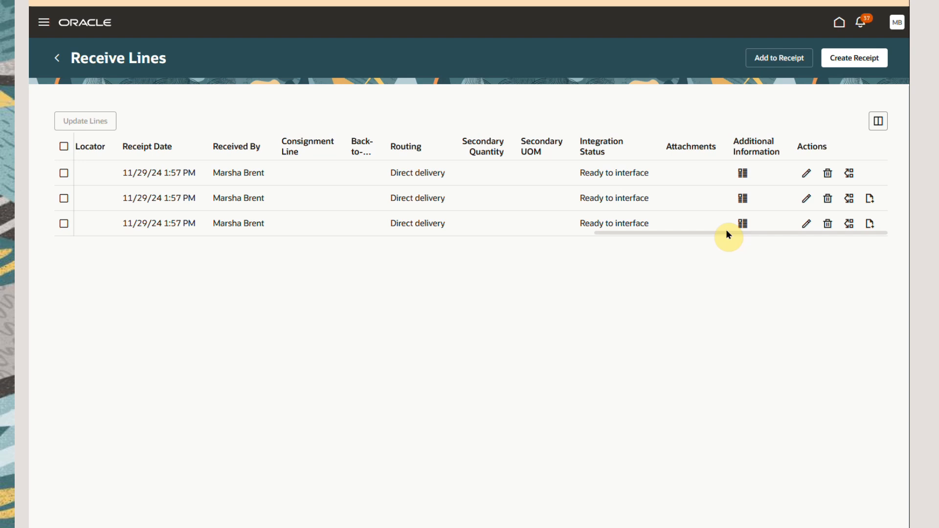
left_click_drag(726, 230, 183, 233)
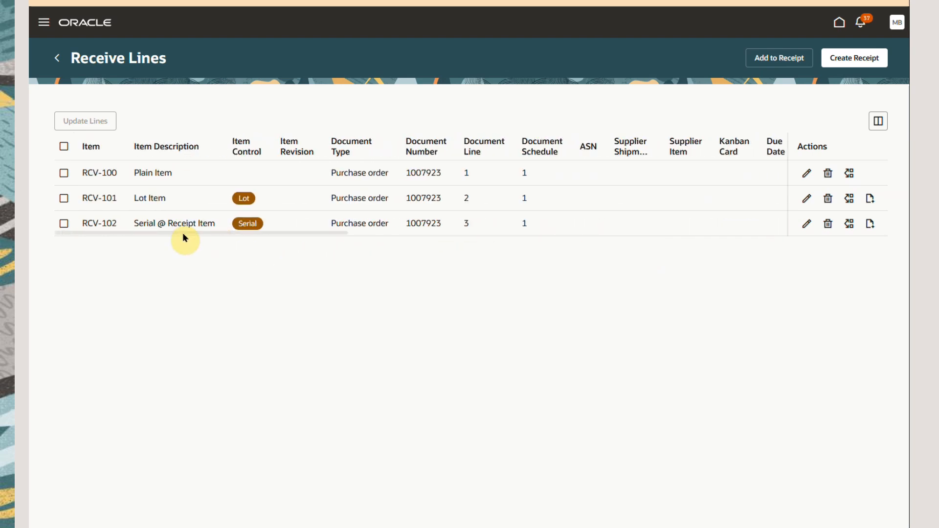
Update the RCV-100 and RCV-101 lines together with the subinventory Stores and check the subinventory values.
left_click(64, 173)
left_click(64, 199)
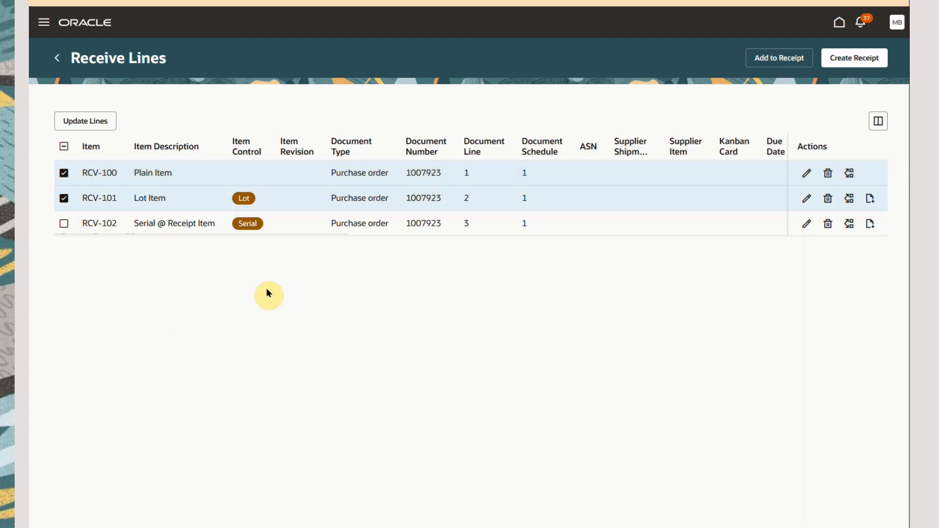
left_click(84, 123)
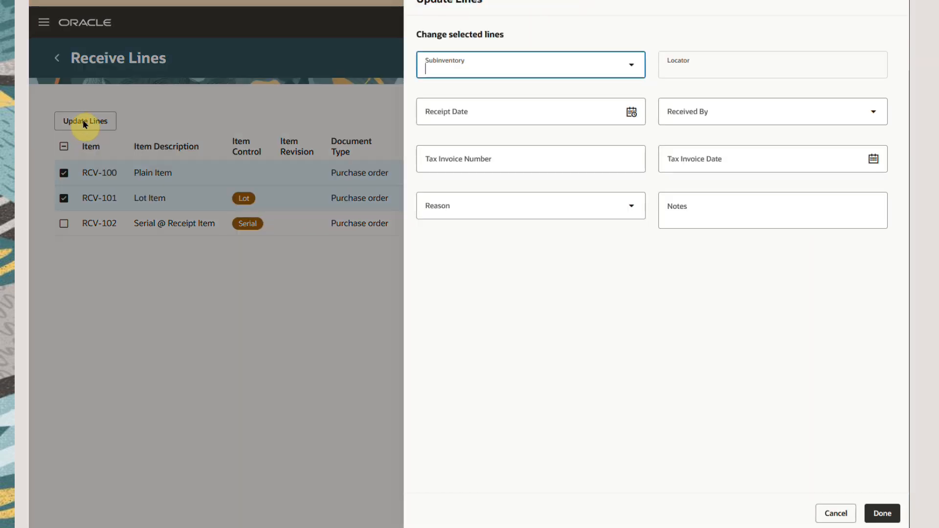
type("Stores")
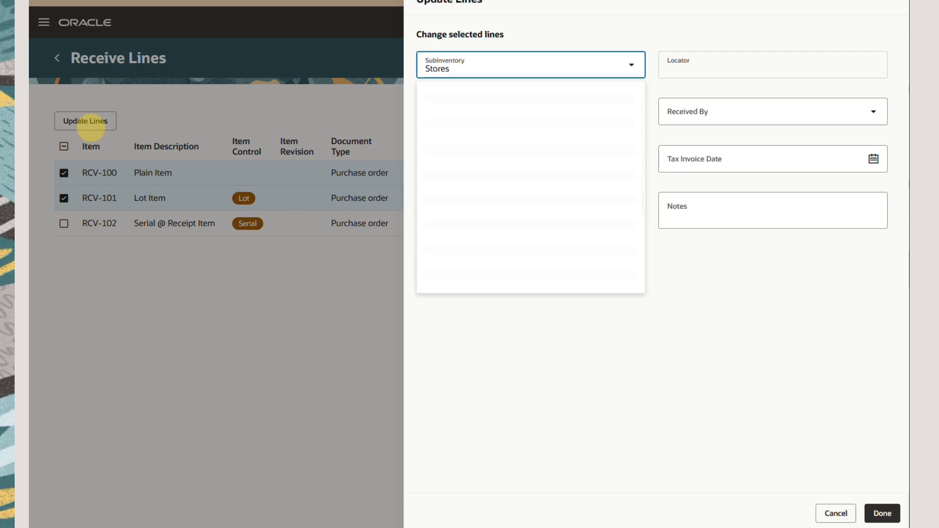
left_click(489, 150)
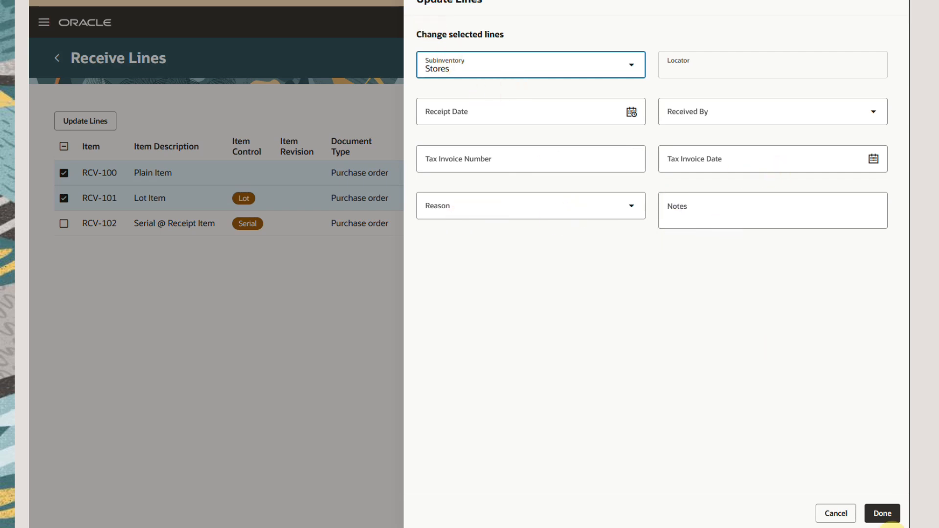
left_click(887, 517)
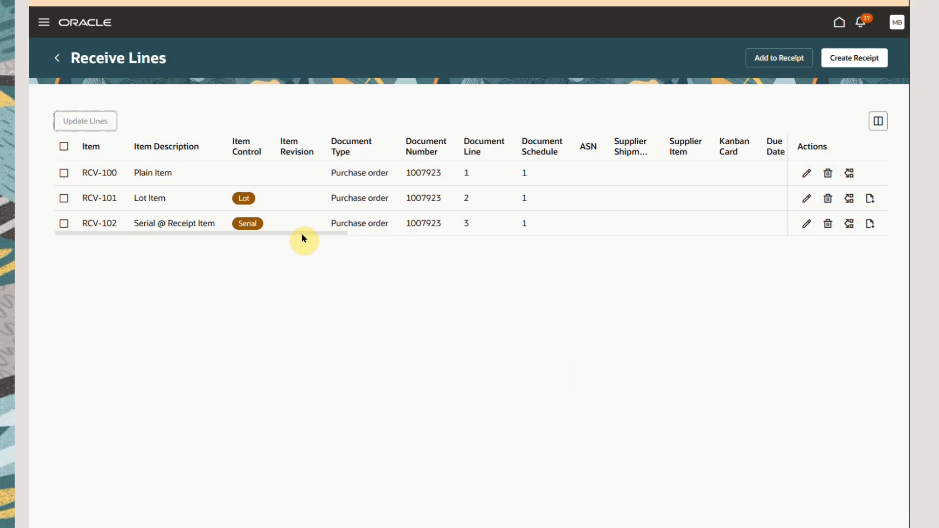
left_click_drag(310, 233, 801, 238)
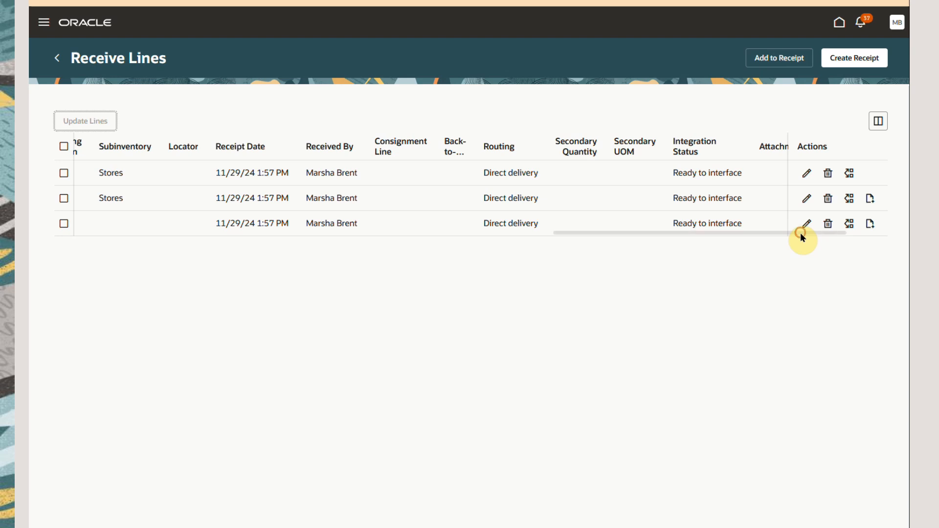
Open the RCV-100 receive line for editing and examine its transaction details, attachments and additional information.
left_click(807, 172)
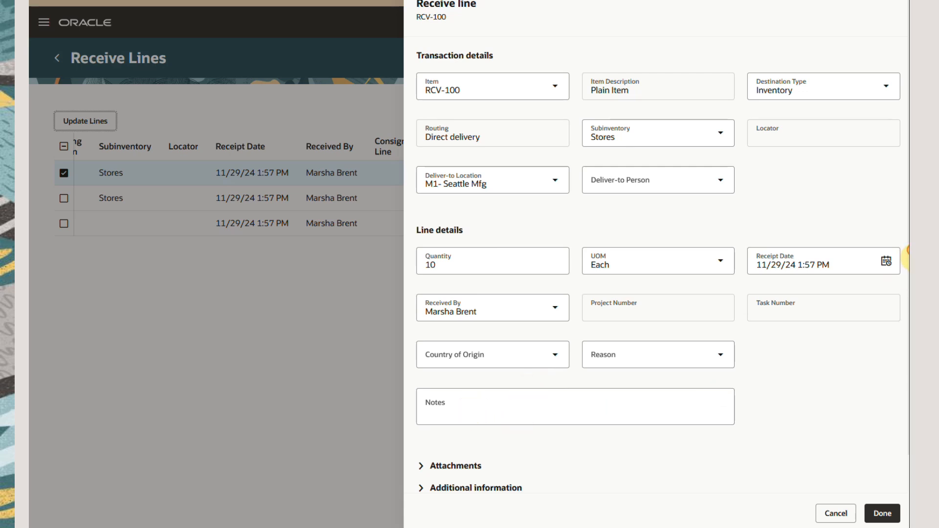
scroll(906, 256, "down", 3)
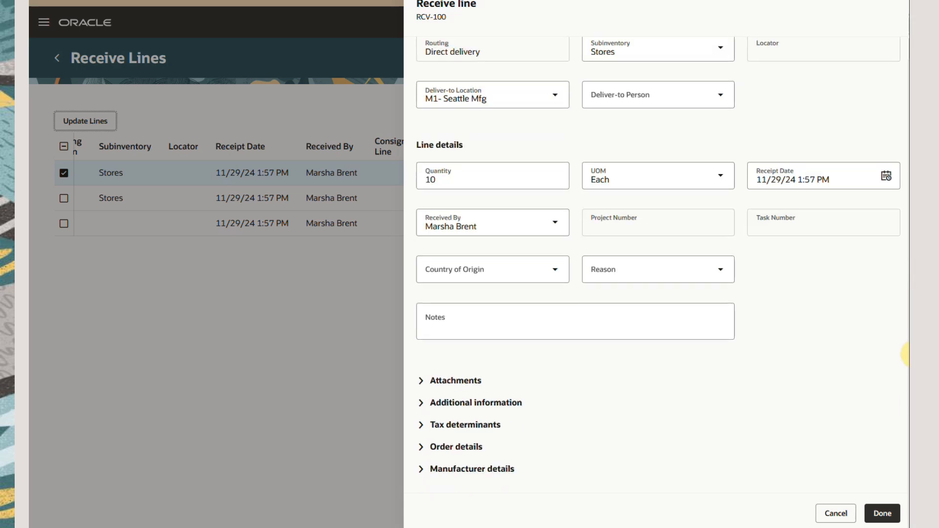
left_click(421, 383)
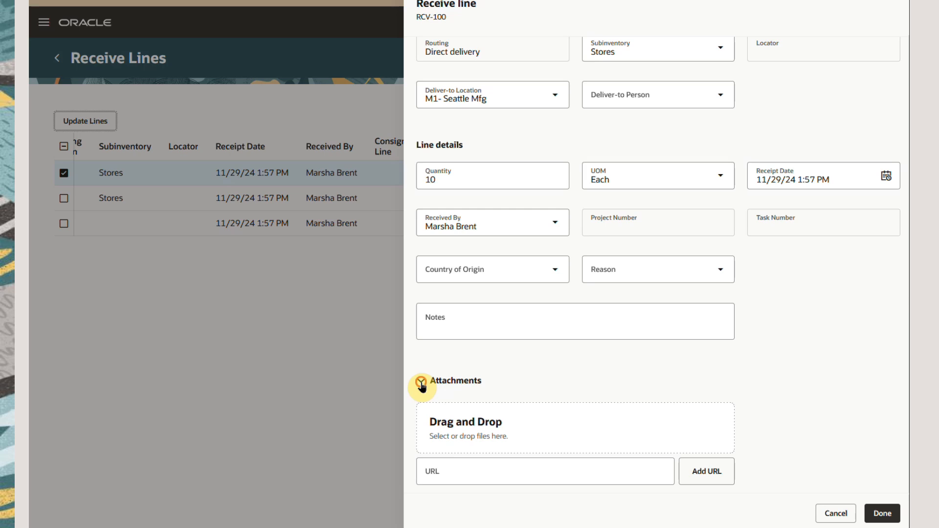
left_click(420, 383)
left_click(422, 404)
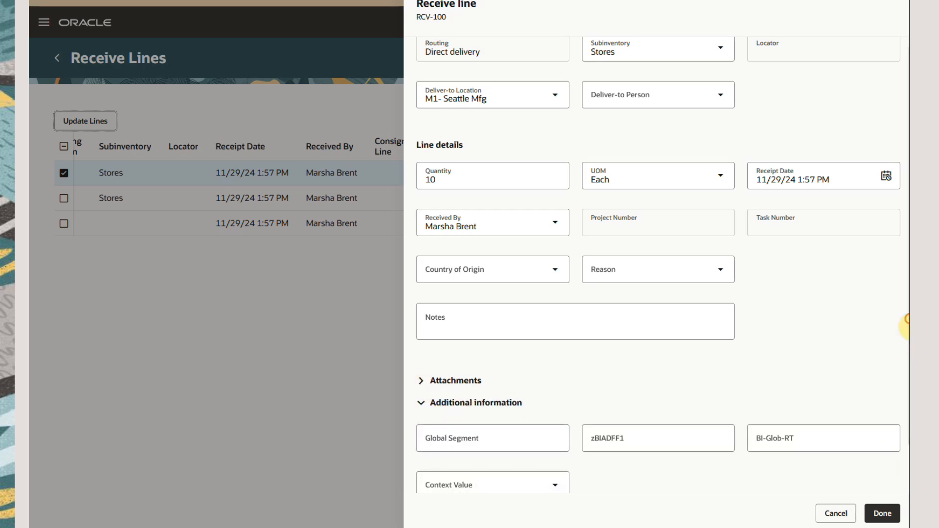
scroll(905, 329, "down", 3)
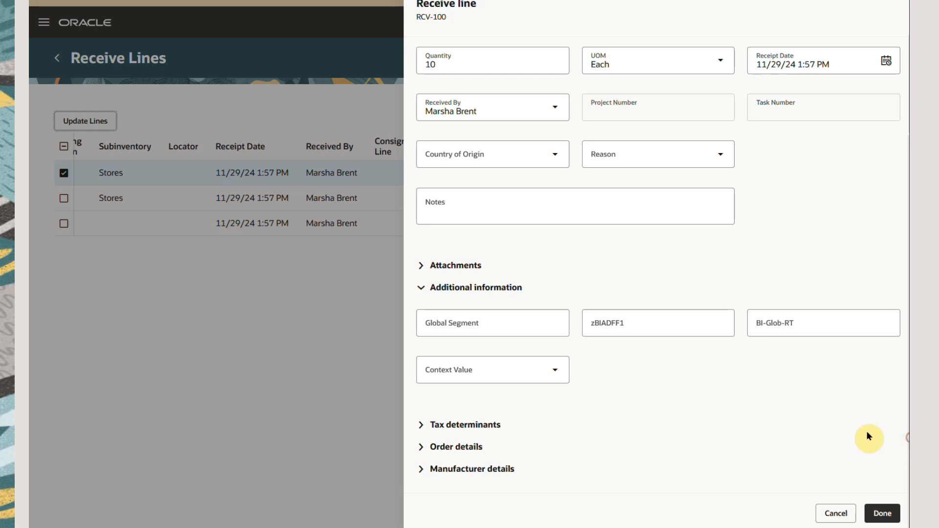
left_click(423, 289)
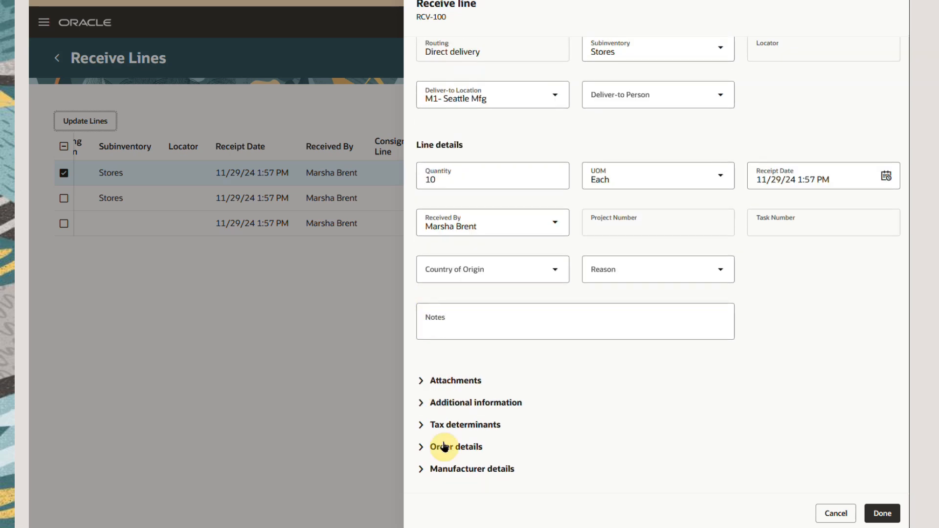
Examine the tax determinants, order details and manufacturer details of the RCV-100 line and close its editor.
left_click(421, 427)
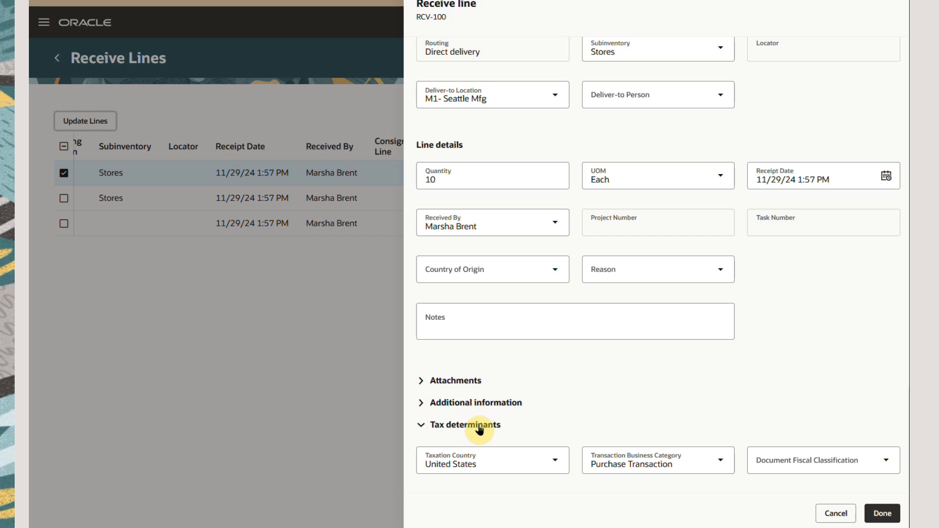
left_click_drag(907, 308, 908, 473)
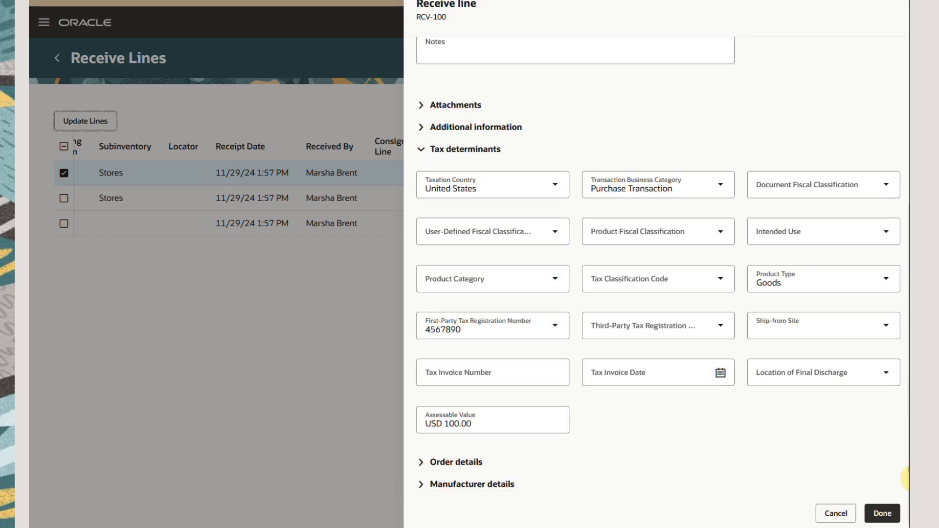
left_click(421, 149)
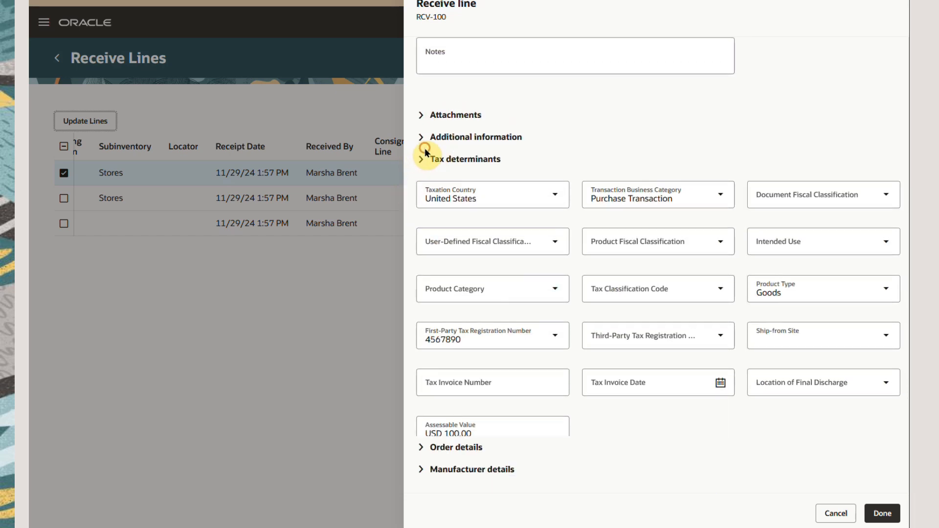
left_click(423, 448)
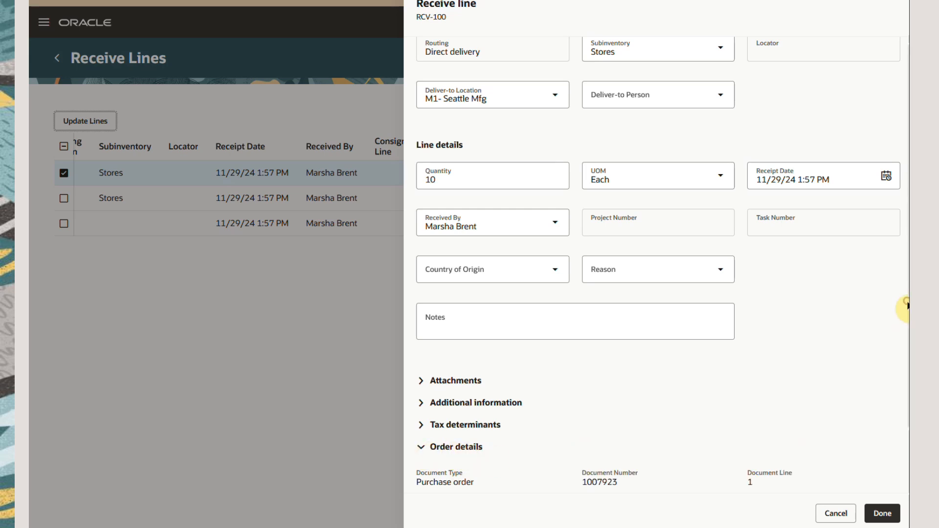
left_click_drag(908, 308, 914, 448)
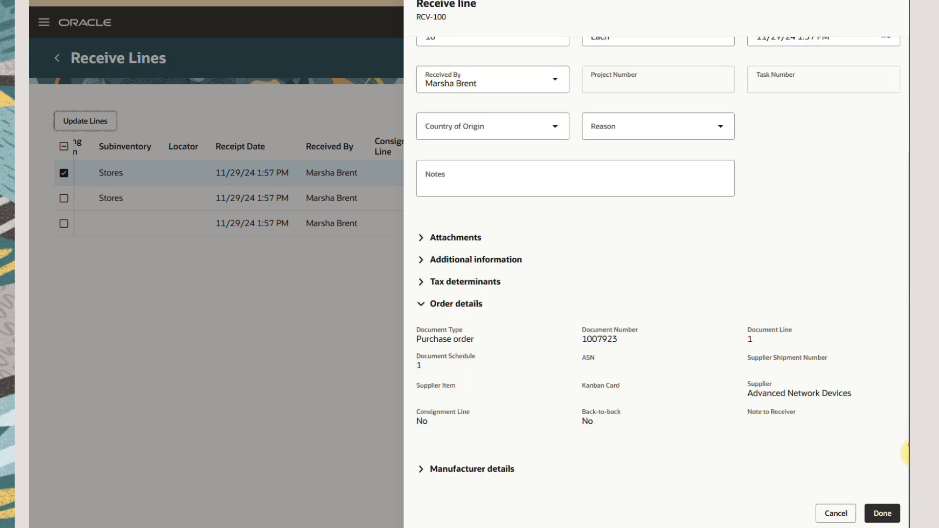
left_click(420, 475)
left_click(884, 520)
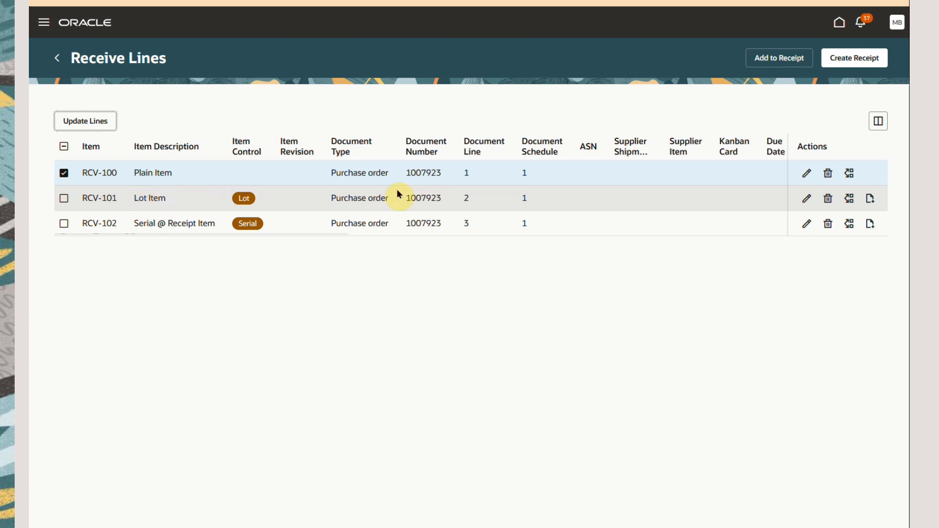
Enter a lot for the RCV-101 line with lot number LT231124001 and quantity 10.
left_click(871, 200)
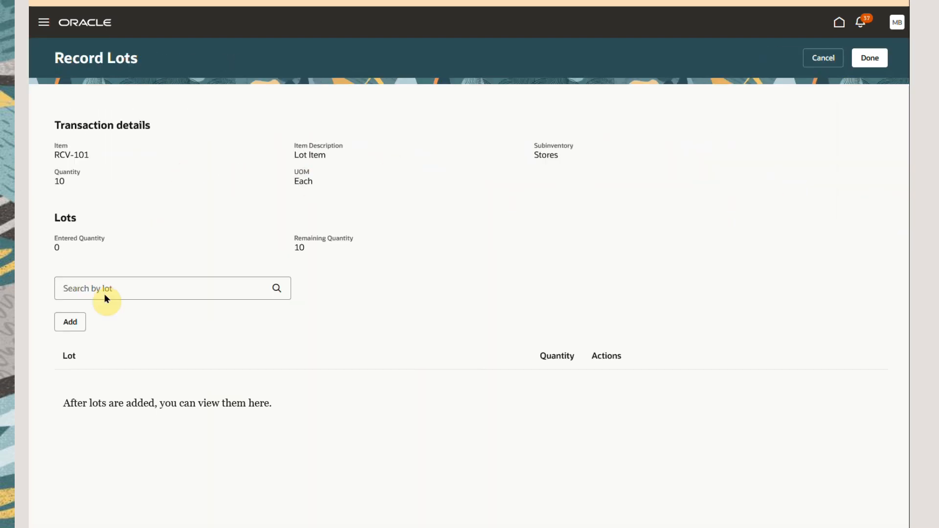
left_click(72, 323)
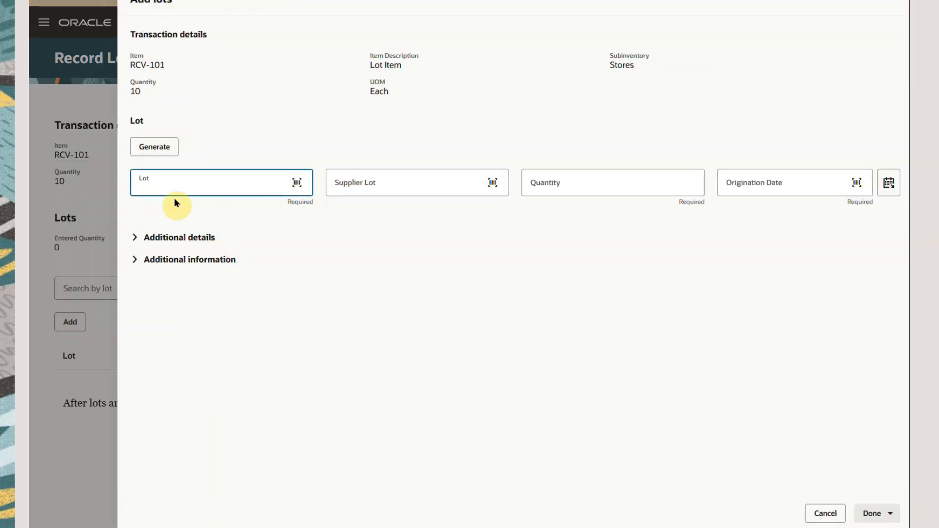
type("LT")
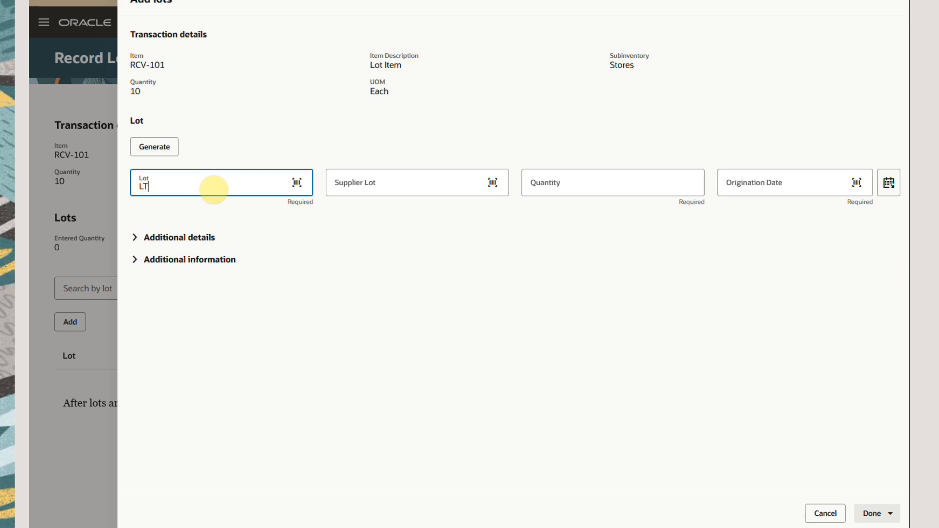
type("231124001")
key("Tab")
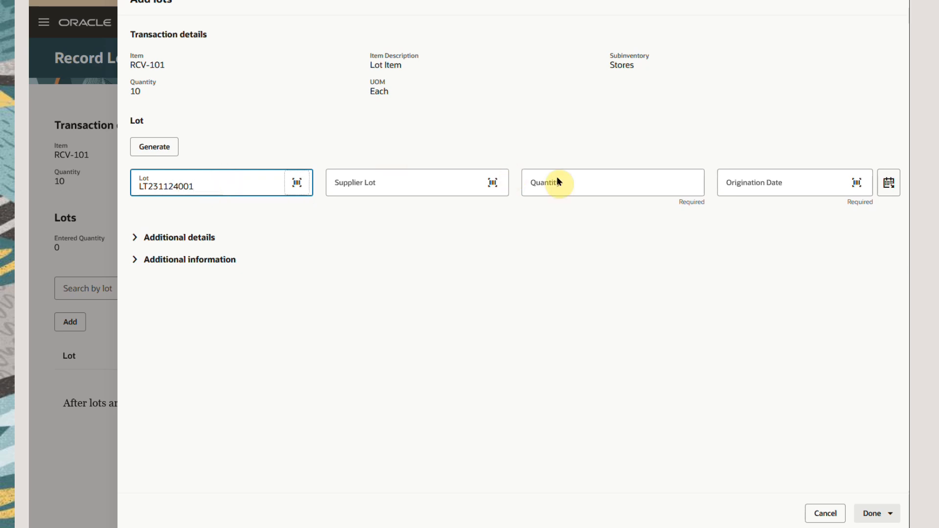
left_click(615, 191)
type("10")
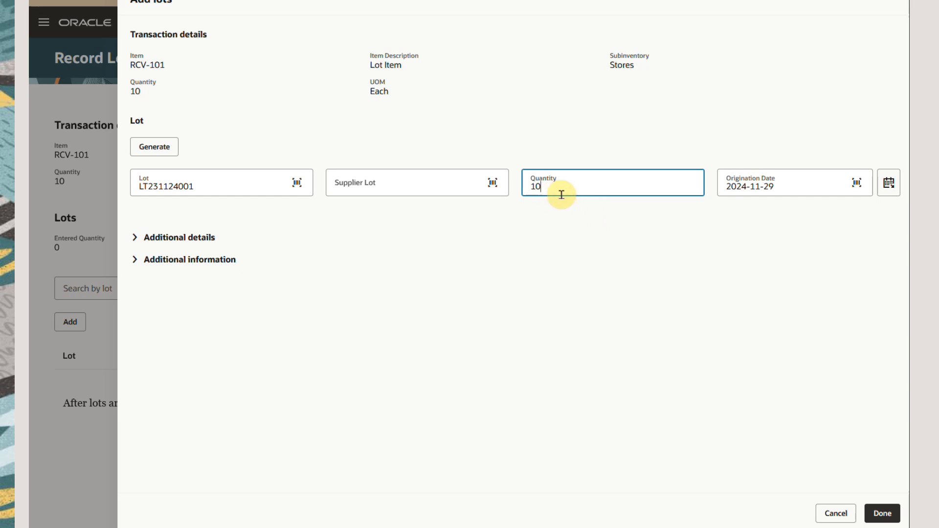
Examine the lot's additional details and additional information, then save the lot and finish recording lots for the RCV-101 line.
left_click(135, 238)
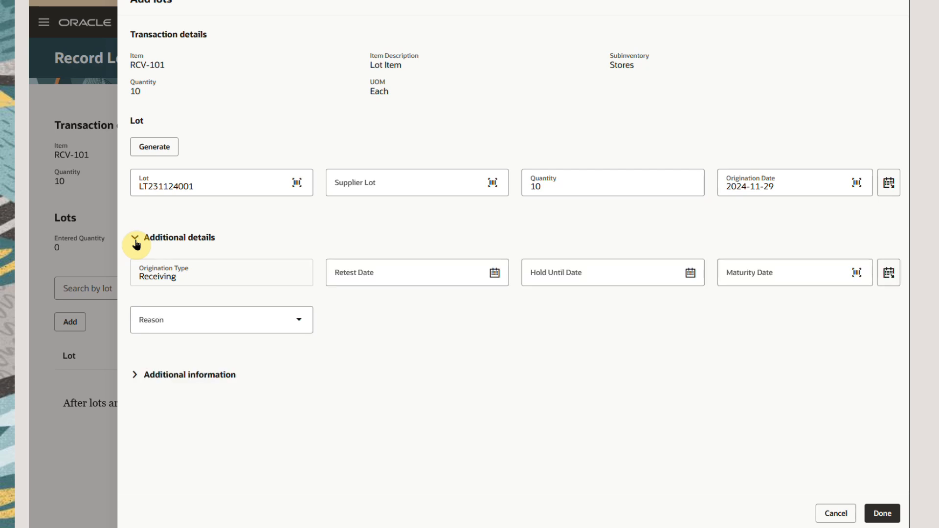
left_click(135, 377)
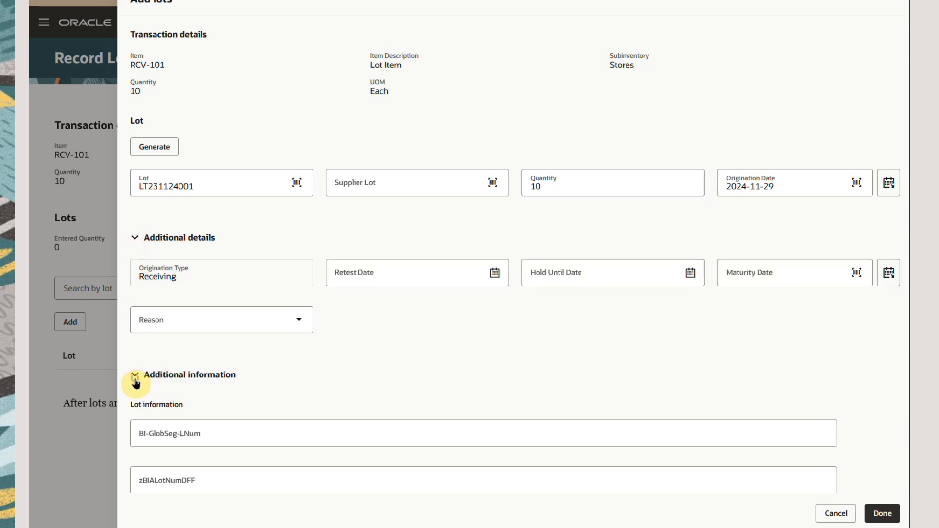
left_click(884, 516)
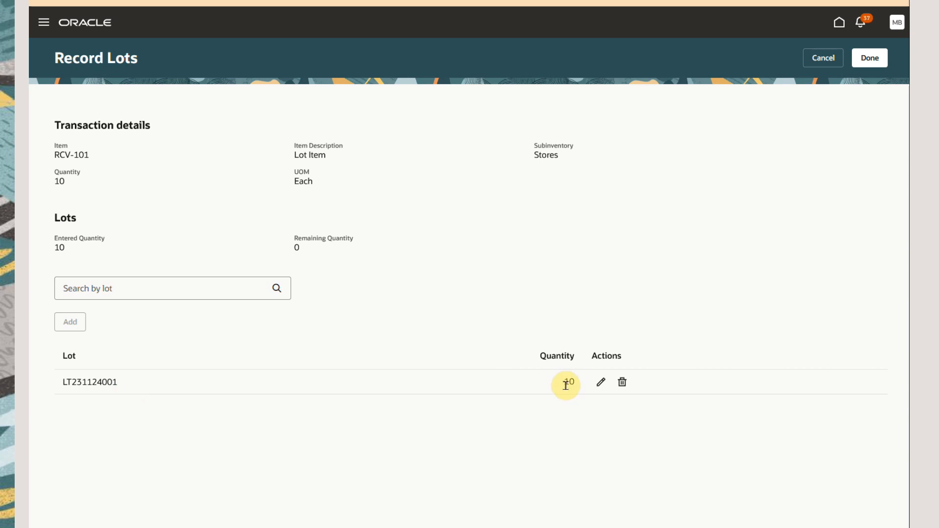
left_click(868, 58)
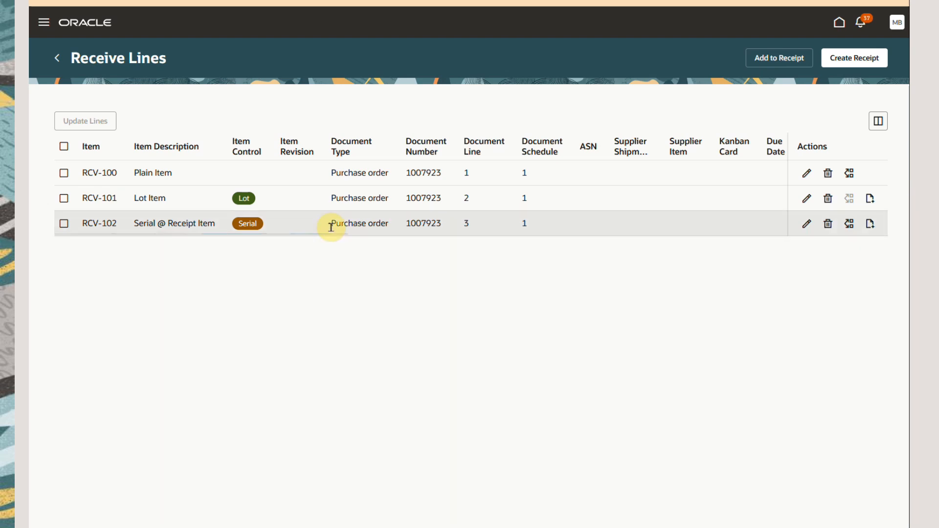
Open the RCV-102 receive line for editing and set its subinventory to ABCSUB01 and its locator to ABC1.1.1.
left_click(802, 229)
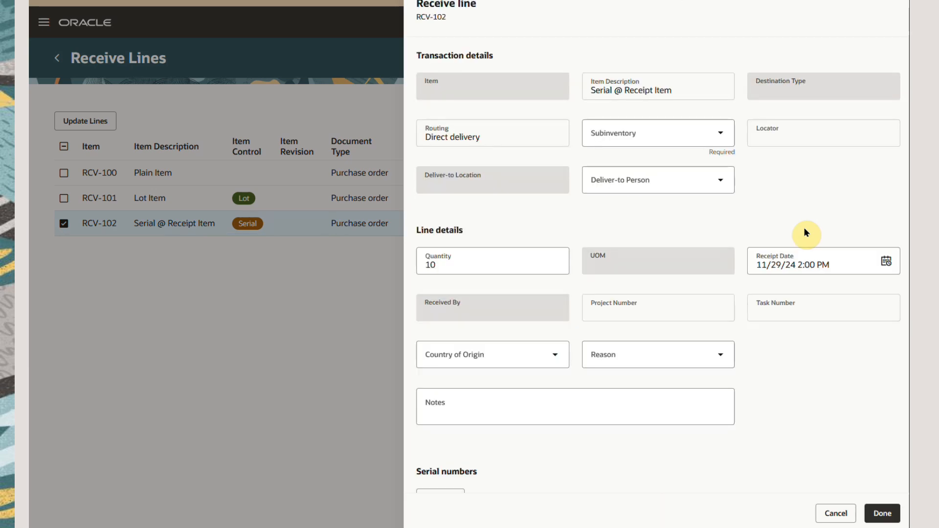
left_click(632, 137)
type("AB")
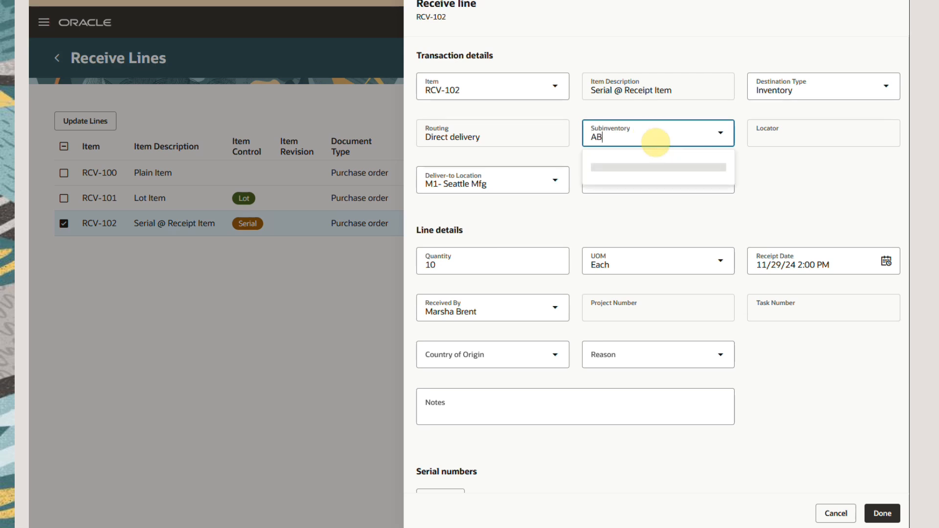
type("CSUB0")
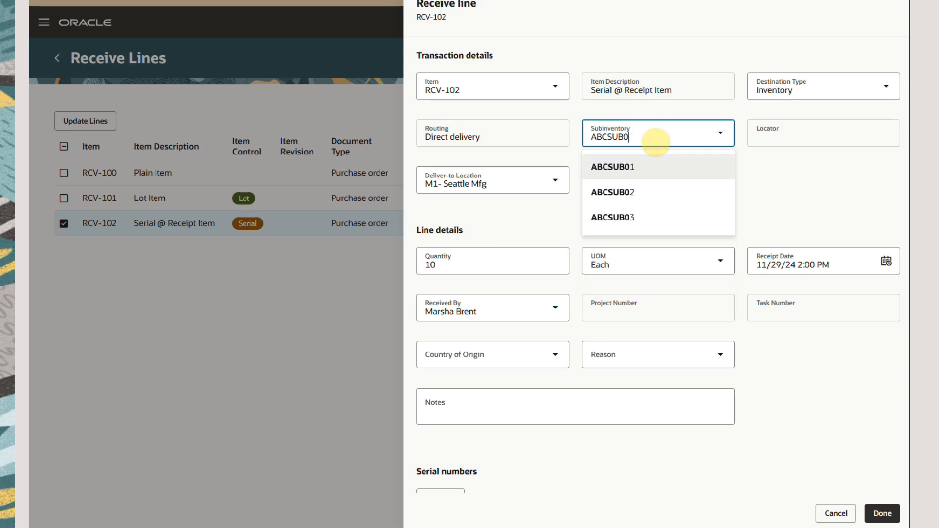
left_click(647, 166)
left_click(822, 136)
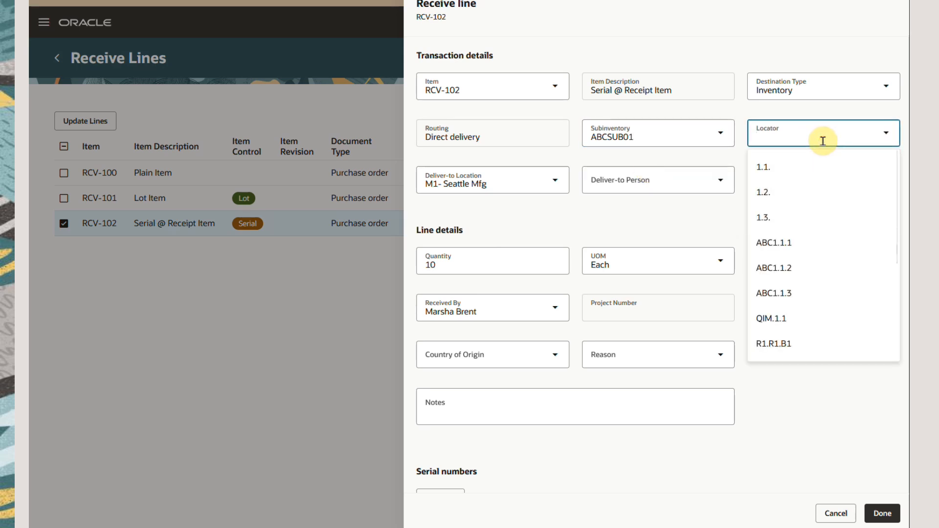
left_click(800, 244)
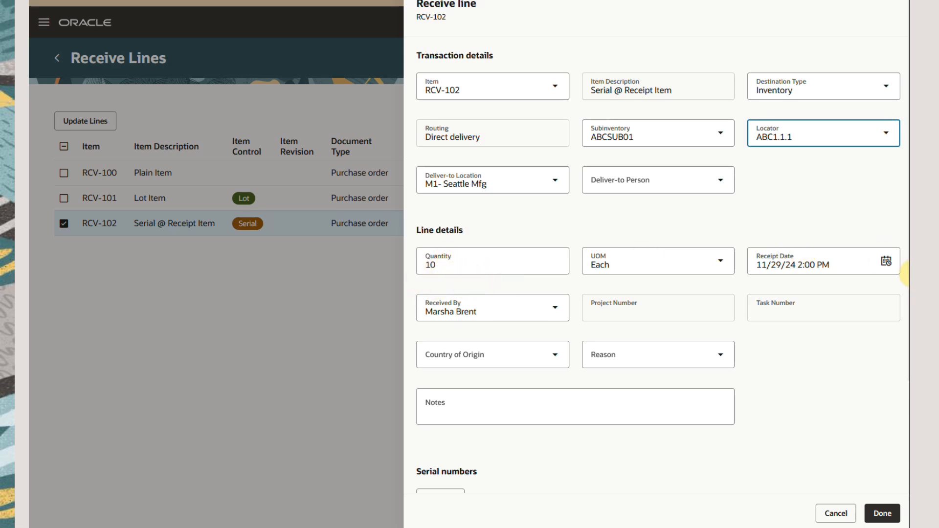
Add the note "condition is good." to the RCV-102 line and save the line.
left_click_drag(906, 271, 906, 468)
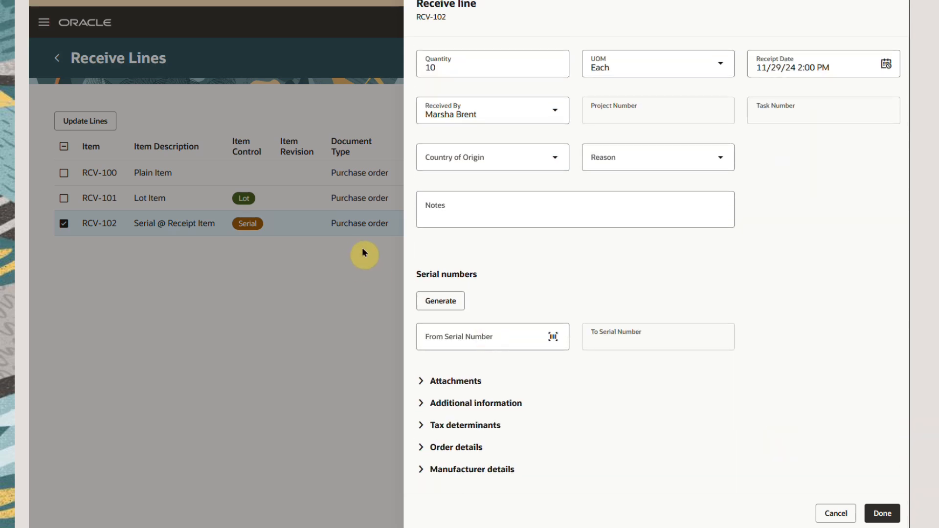
left_click(479, 210)
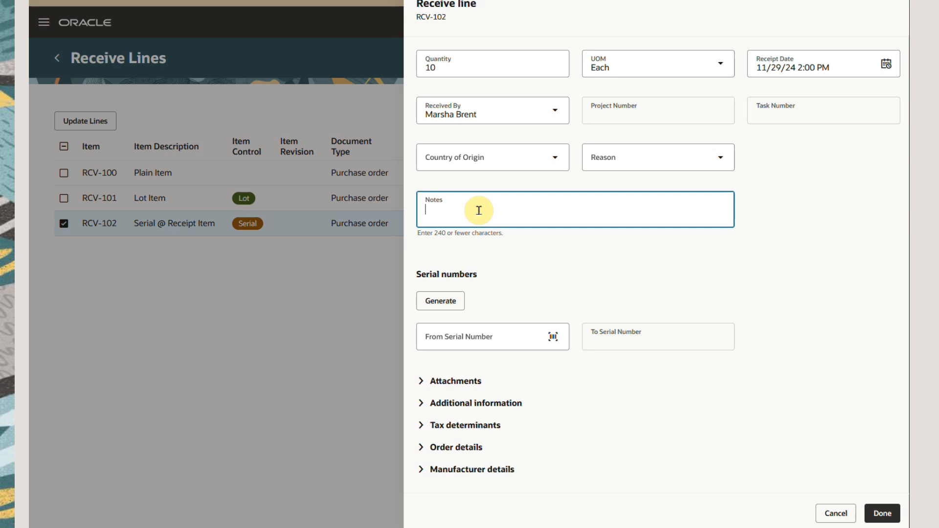
type("con")
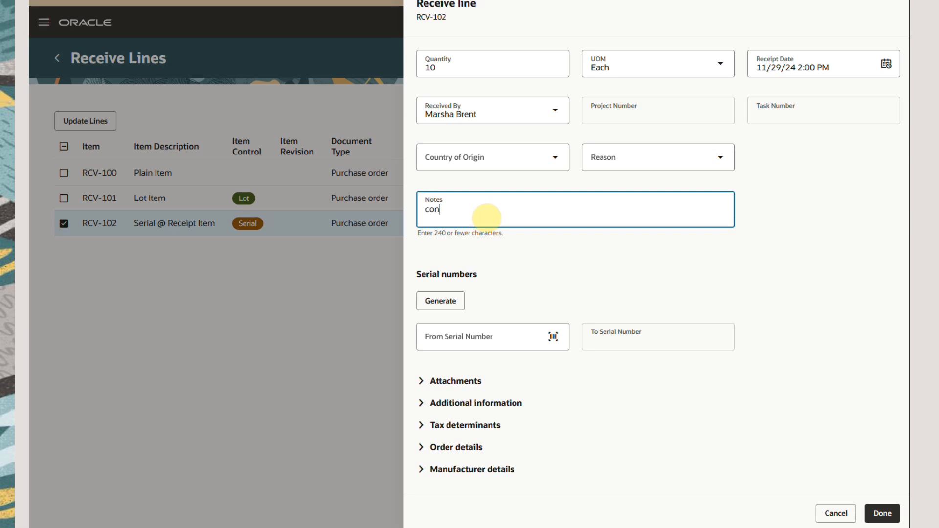
type("dition is good.")
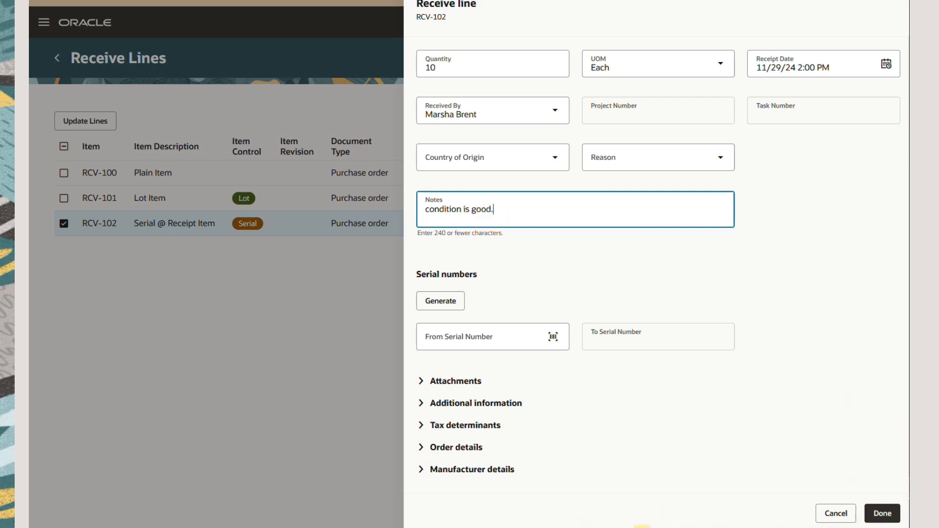
left_click(888, 516)
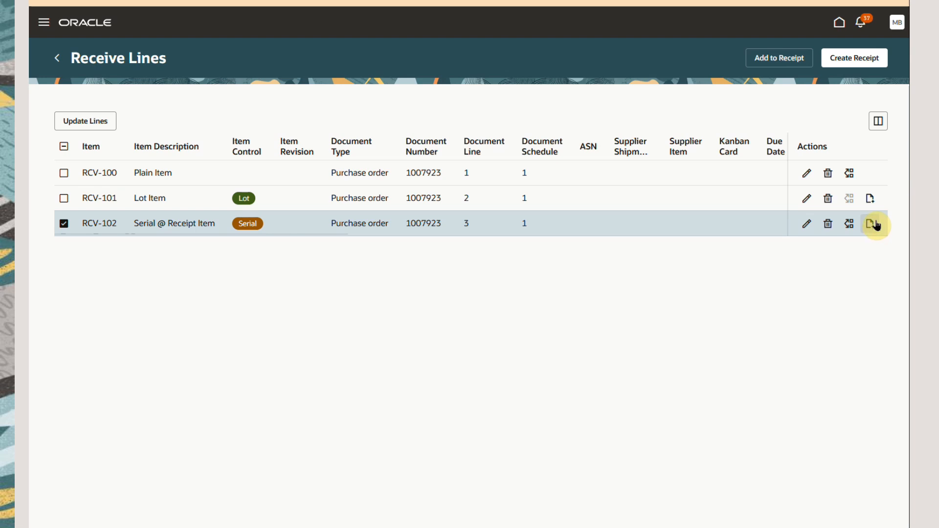
Enter a serial number range for the RCV-102 line from SN231124001 to SN231124010.
left_click(874, 224)
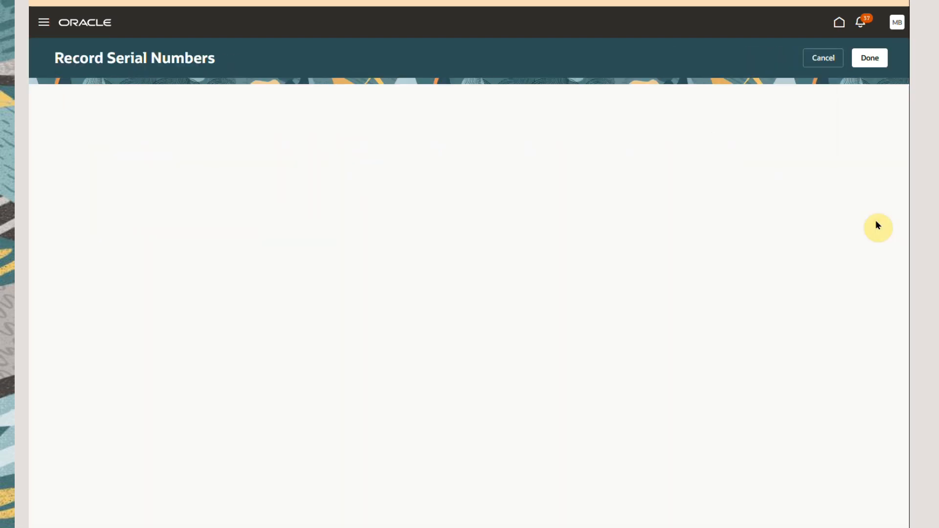
left_click(73, 323)
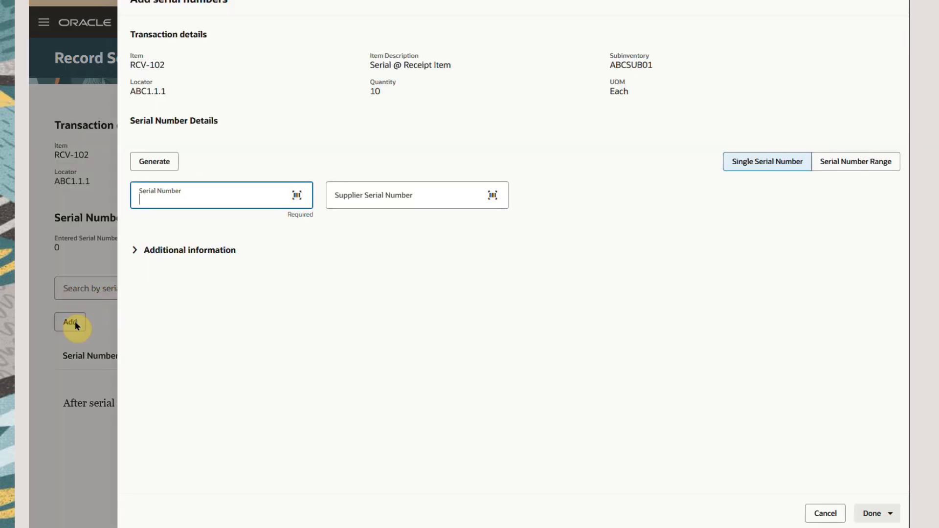
left_click(871, 169)
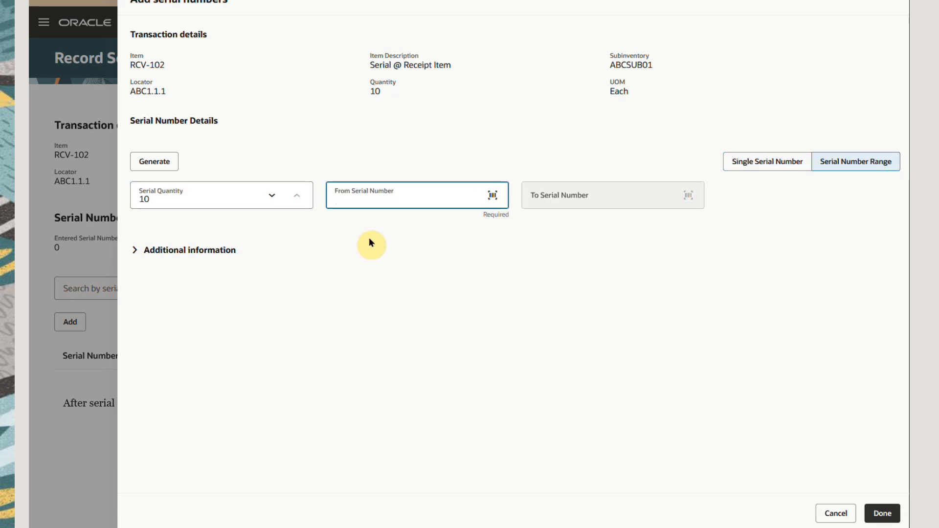
type("SN231124001")
key("Tab")
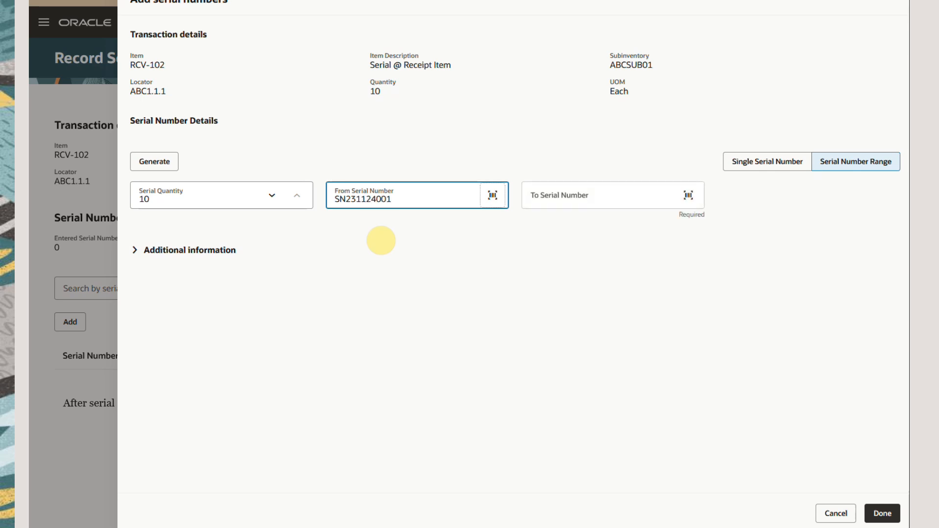
key("Tab")
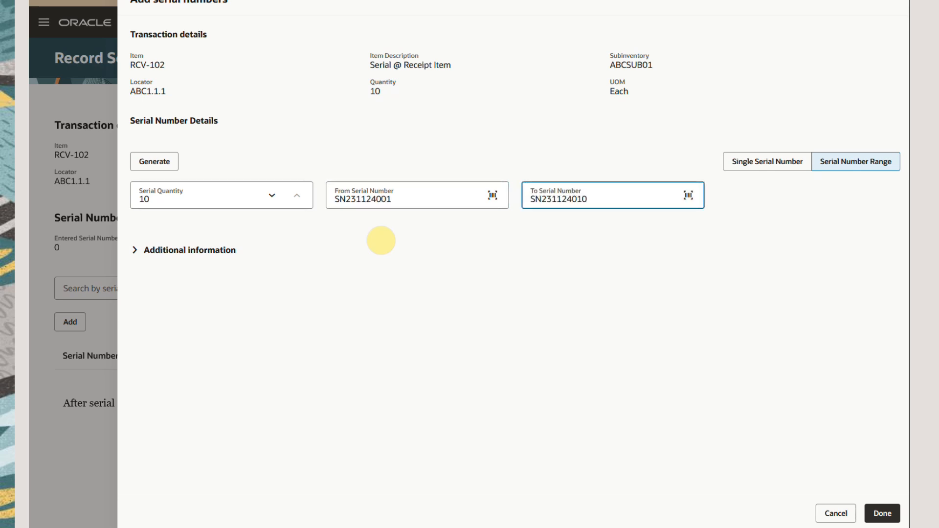
Examine the serial range's additional information, save the range and finish recording serial numbers for the RCV-102 line.
left_click(134, 252)
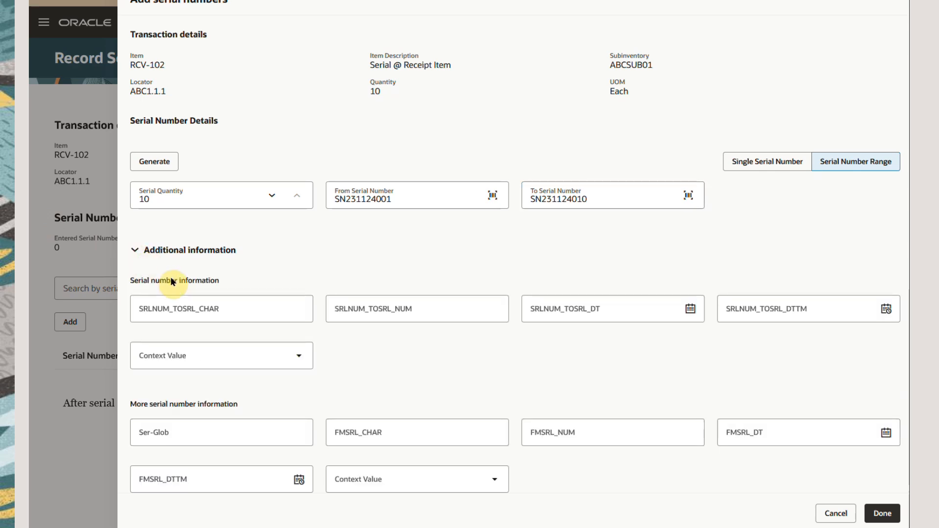
left_click(135, 254)
left_click(895, 519)
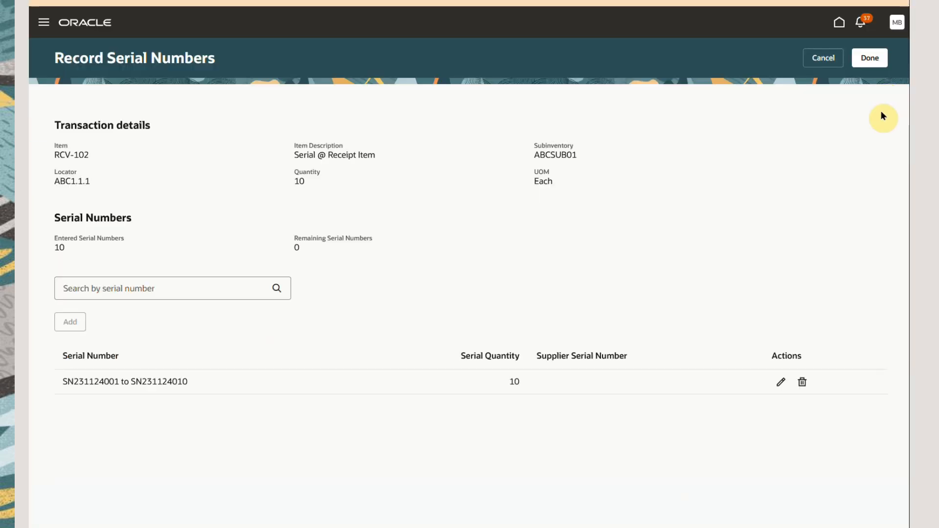
left_click(870, 60)
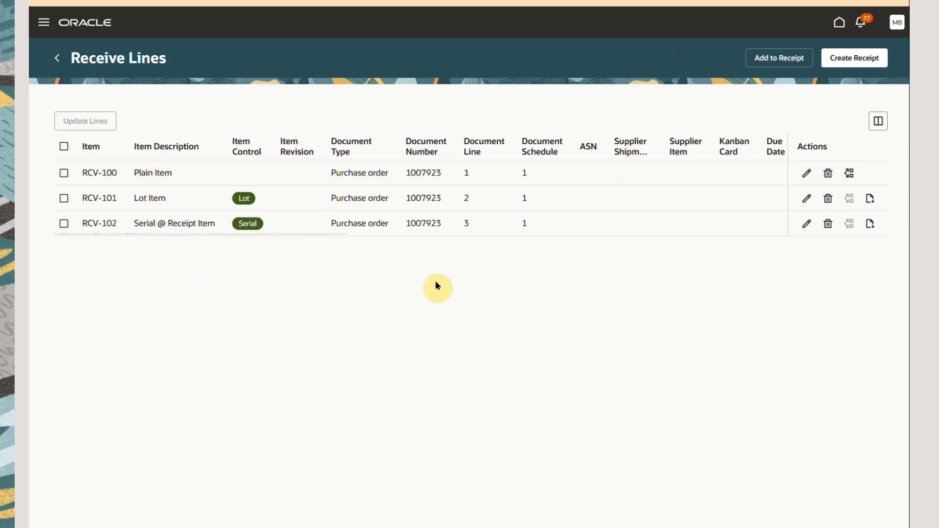
Create a new receipt from the receive lines and examine its shipment details and attachments section.
left_click(855, 61)
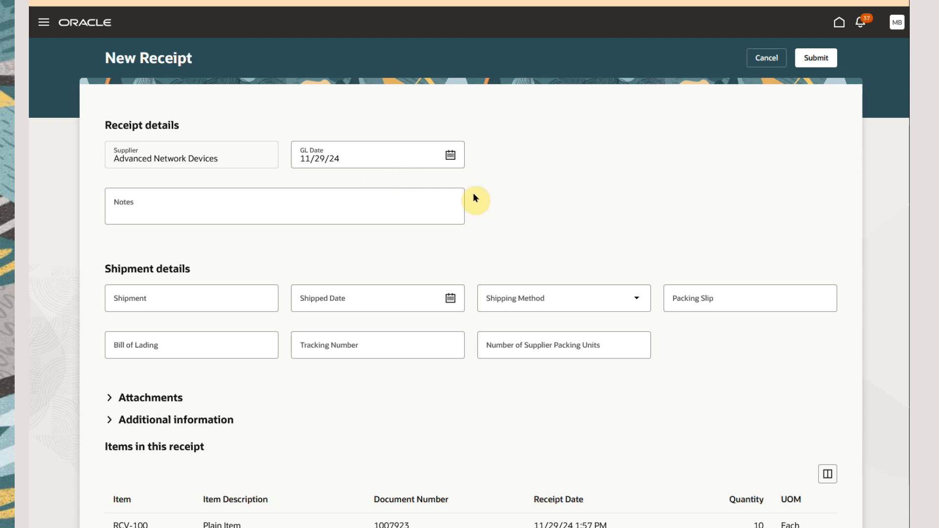
left_click(130, 302)
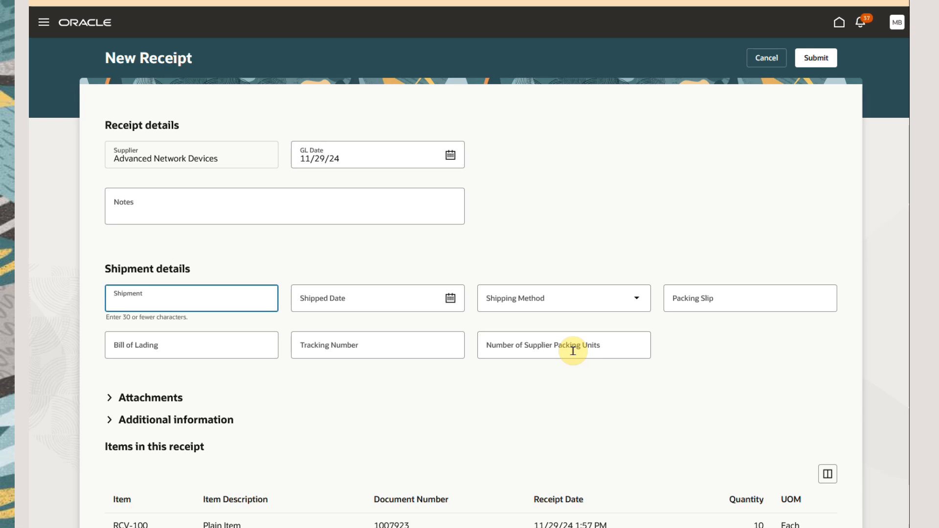
left_click(110, 399)
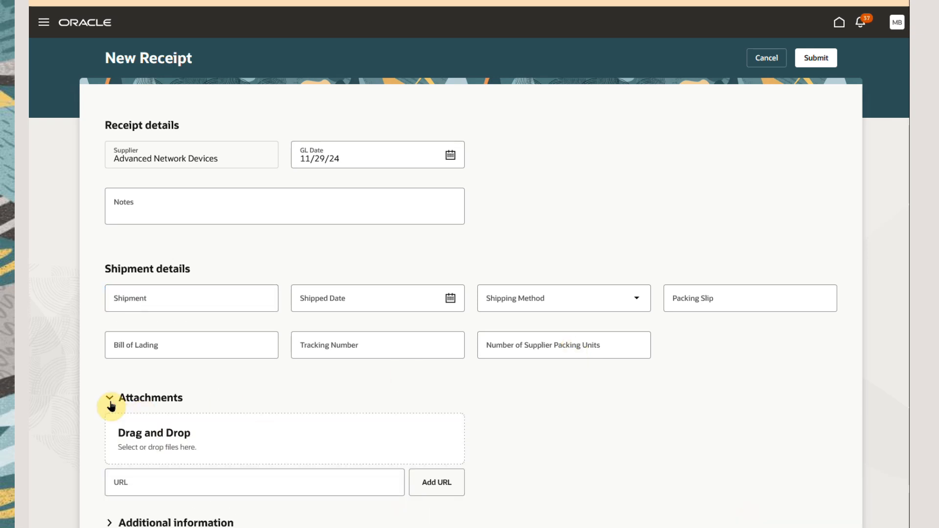
left_click(110, 400)
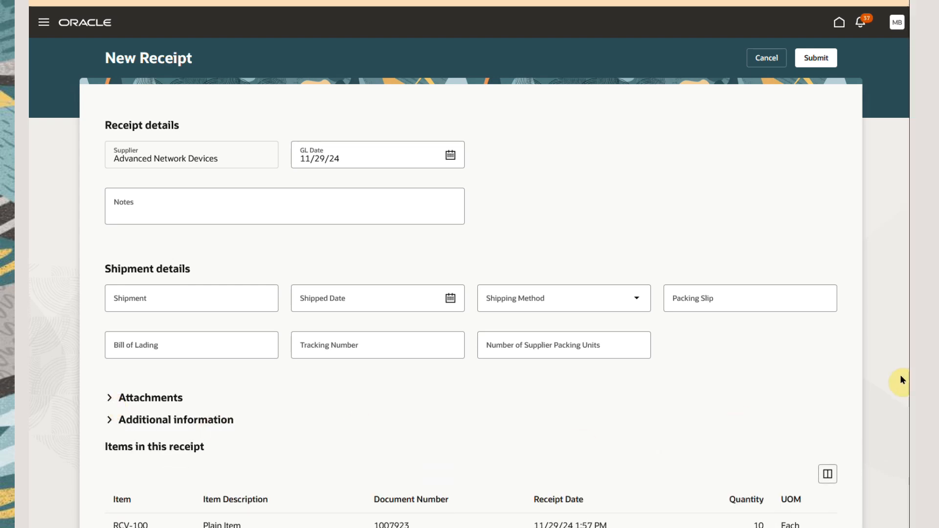
Enter the purchase order number as the shipment, review the items in the receipt and submit it.
left_click(118, 298)
type("1007923")
key("Tab")
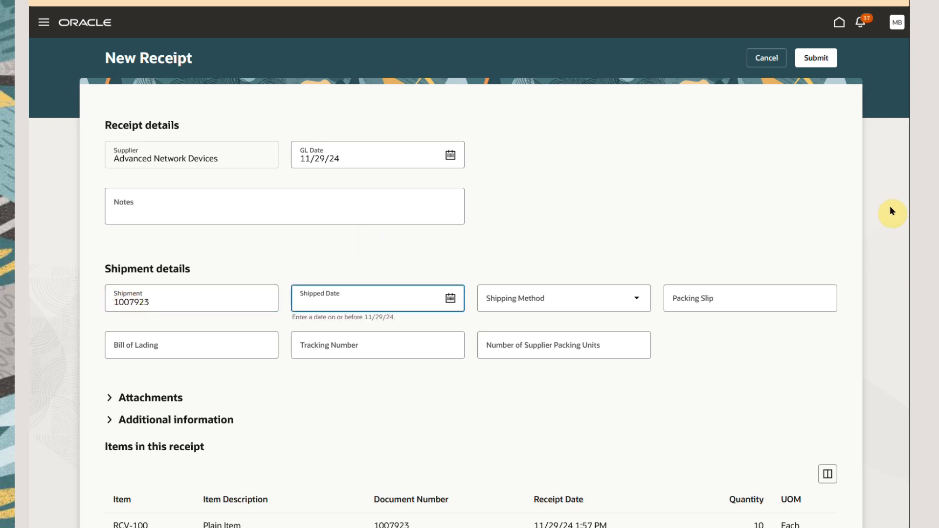
scroll(905, 467, "down", 2)
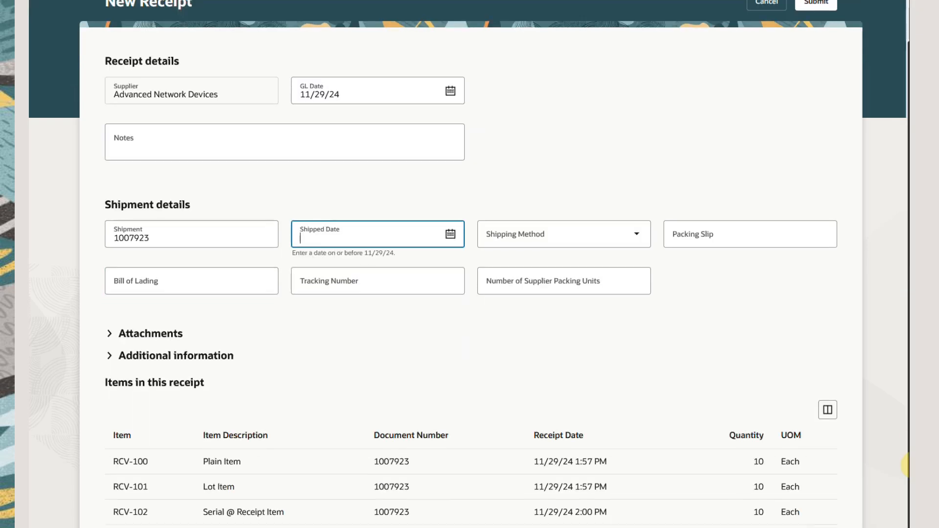
left_click(907, 135)
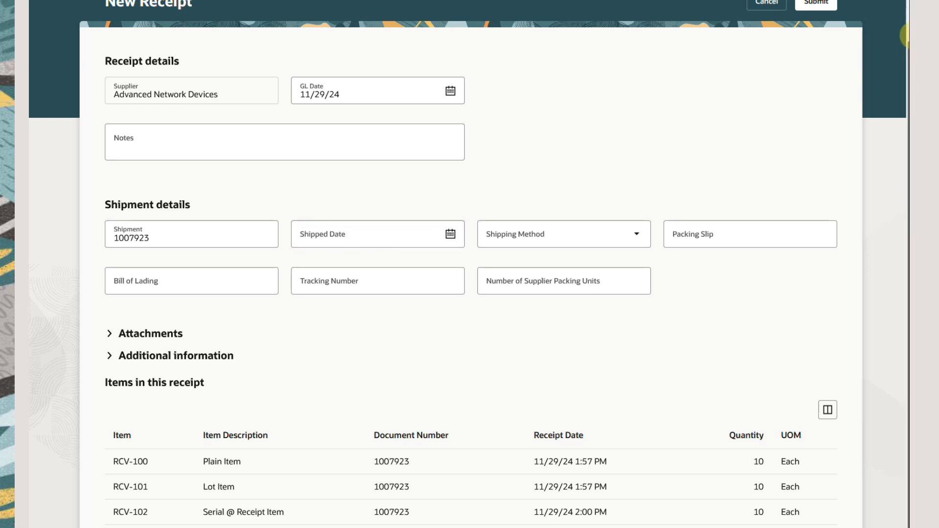
scroll(906, 31, "up", 2)
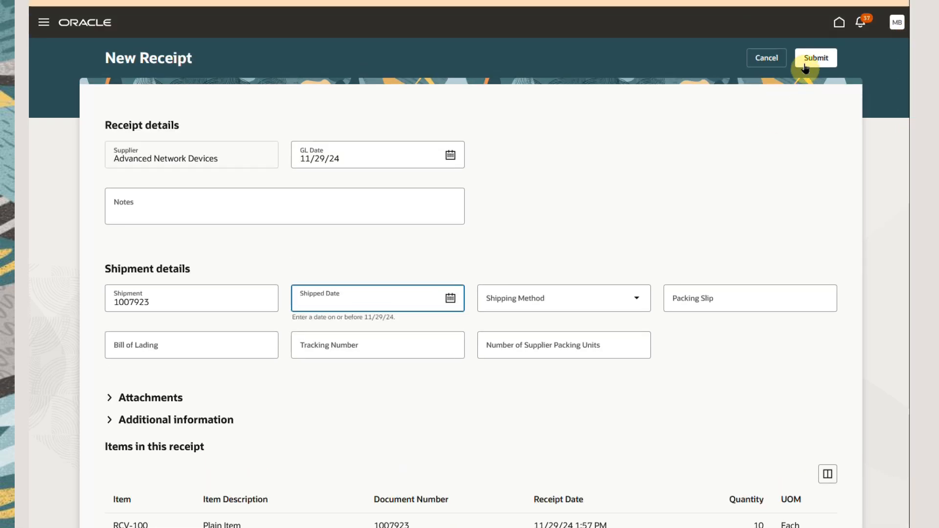
left_click(827, 65)
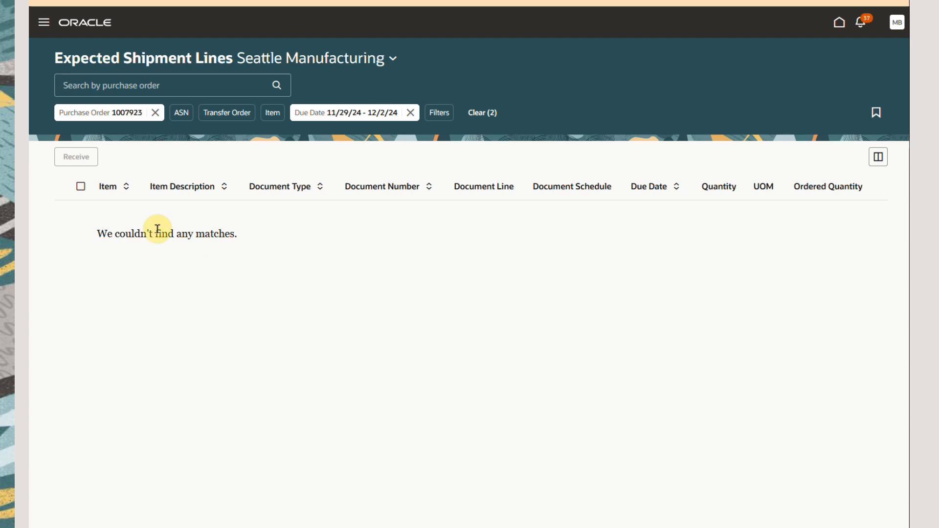
Replace the purchase order filter on the expected shipment lines with a filter for the transfer order's number.
left_click(155, 114)
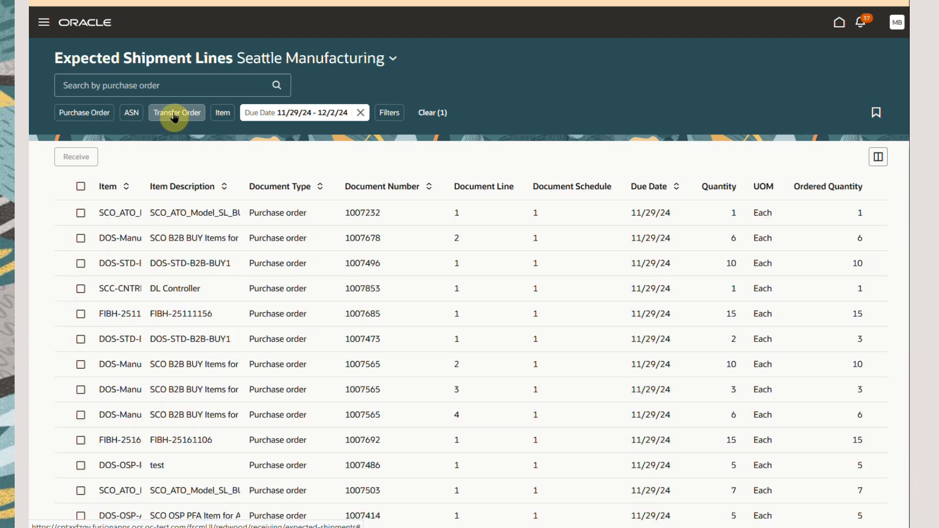
left_click(174, 114)
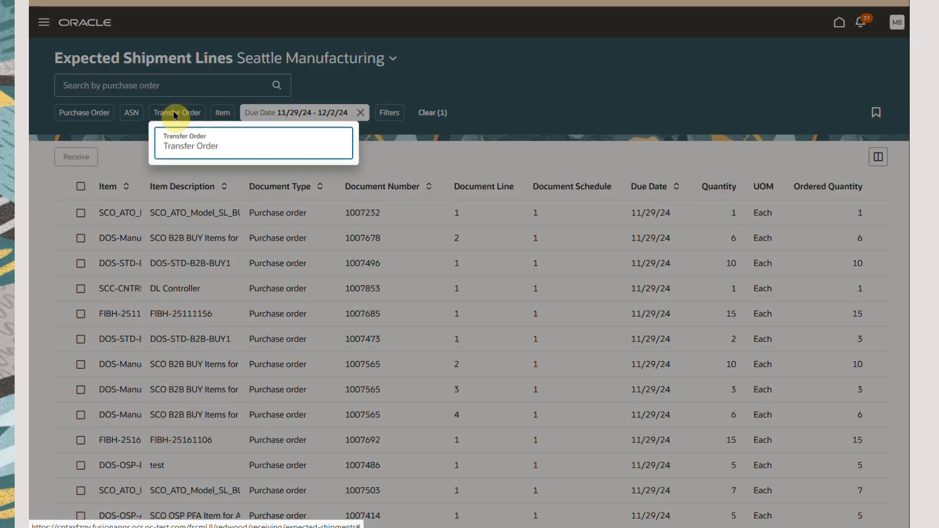
left_click(219, 148)
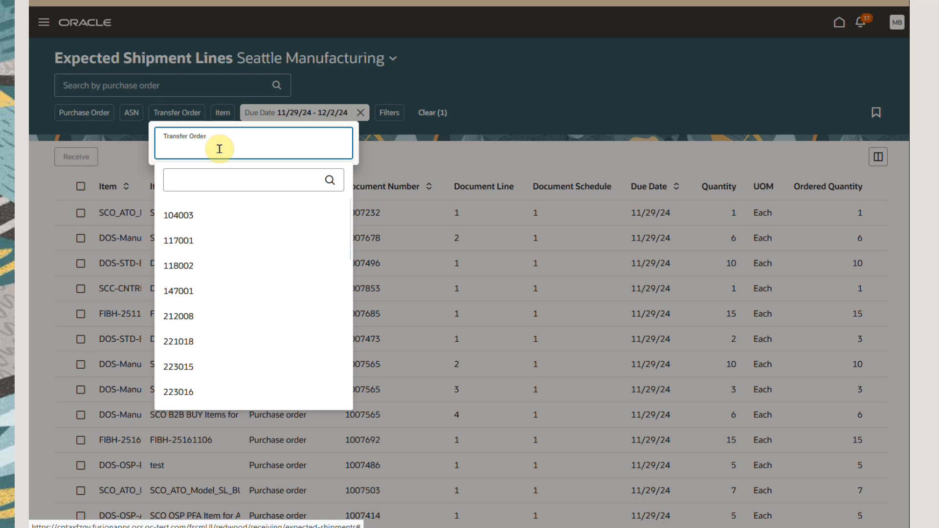
type("4")
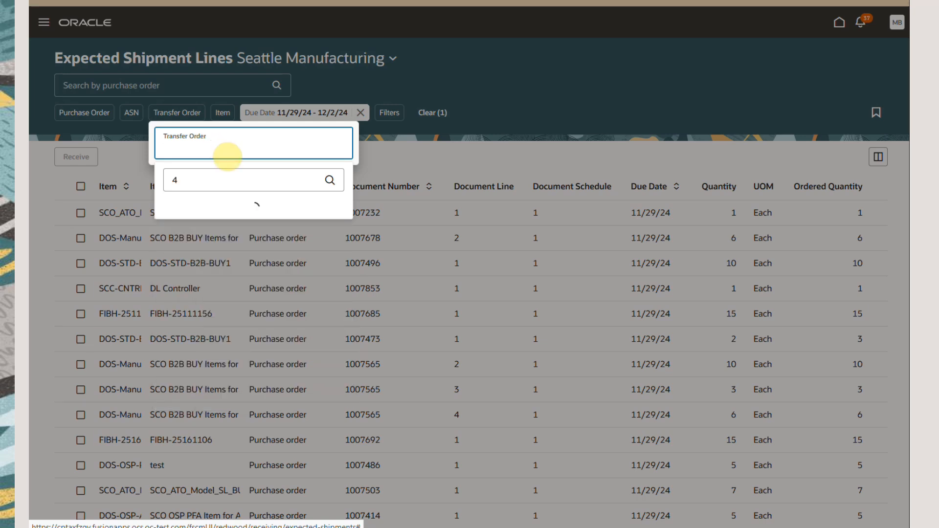
type("16107")
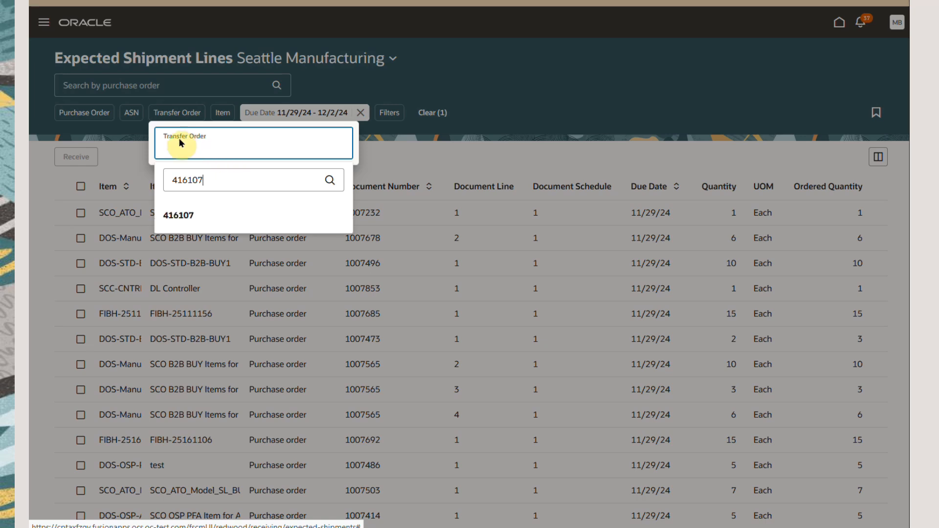
left_click(184, 215)
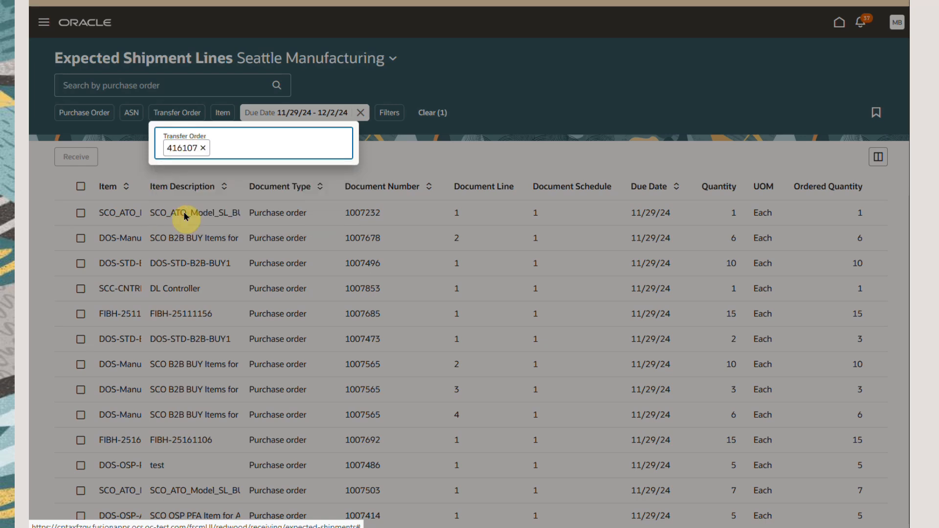
left_click(494, 143)
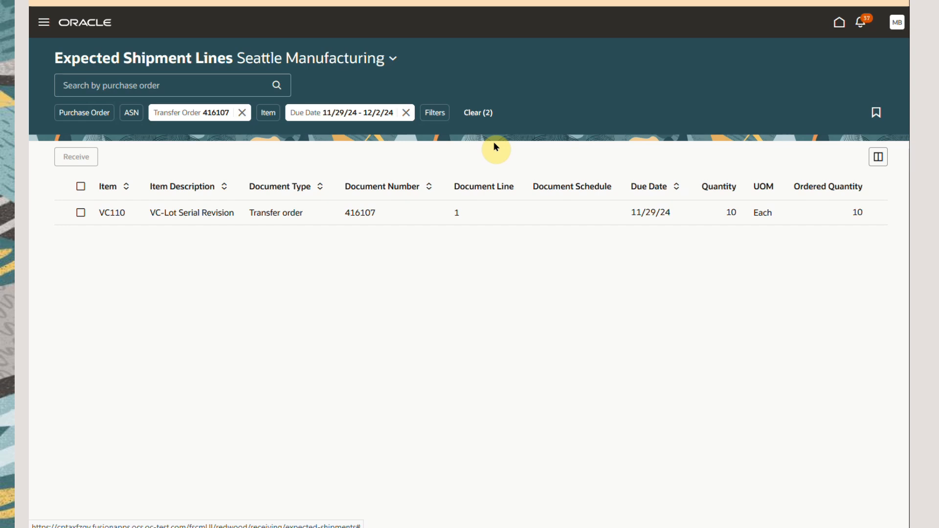
Start receiving the transfer order's VC110 line, select it among the receive lines and examine its remaining columns.
left_click(81, 213)
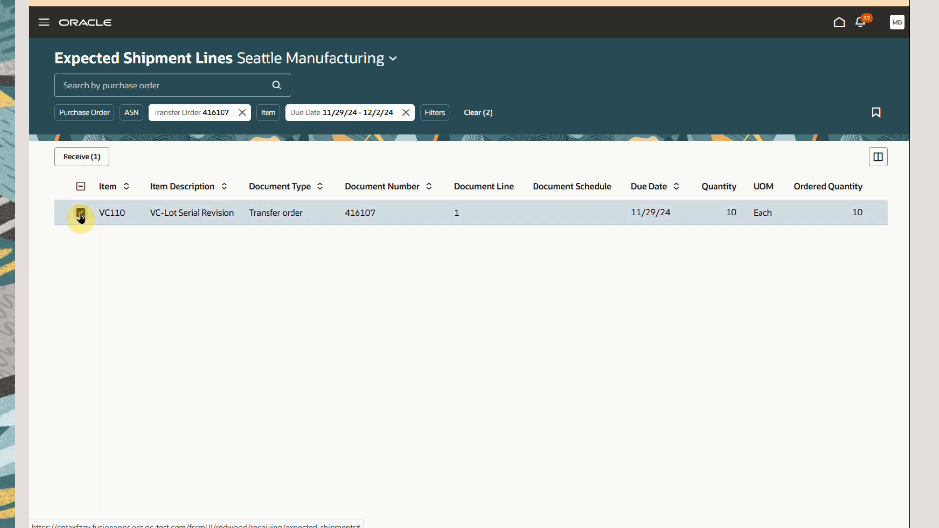
left_click(81, 158)
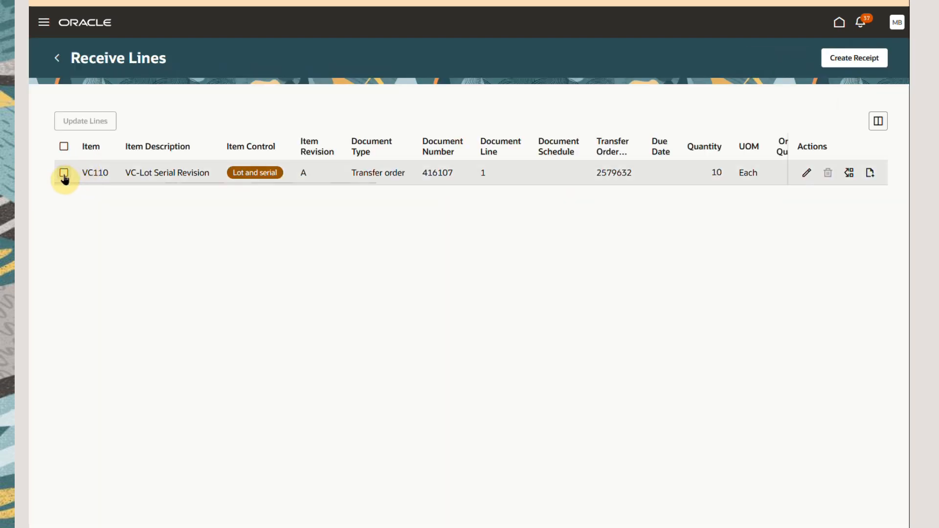
left_click(65, 174)
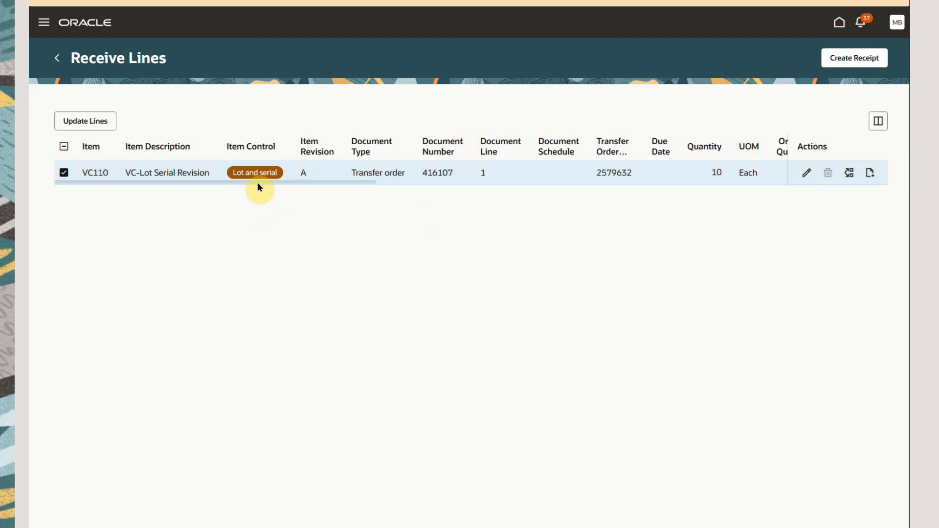
left_click_drag(265, 185, 652, 184)
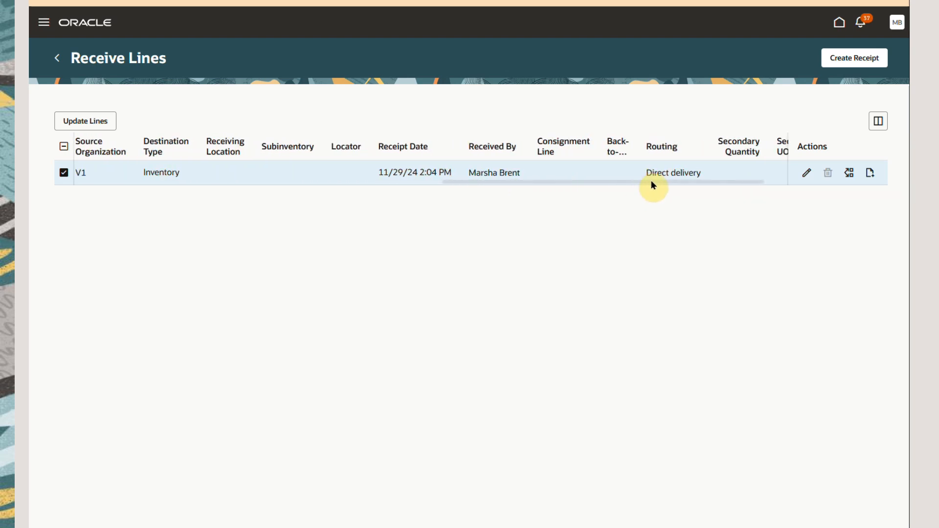
left_click_drag(652, 185, 720, 184)
left_click(719, 181)
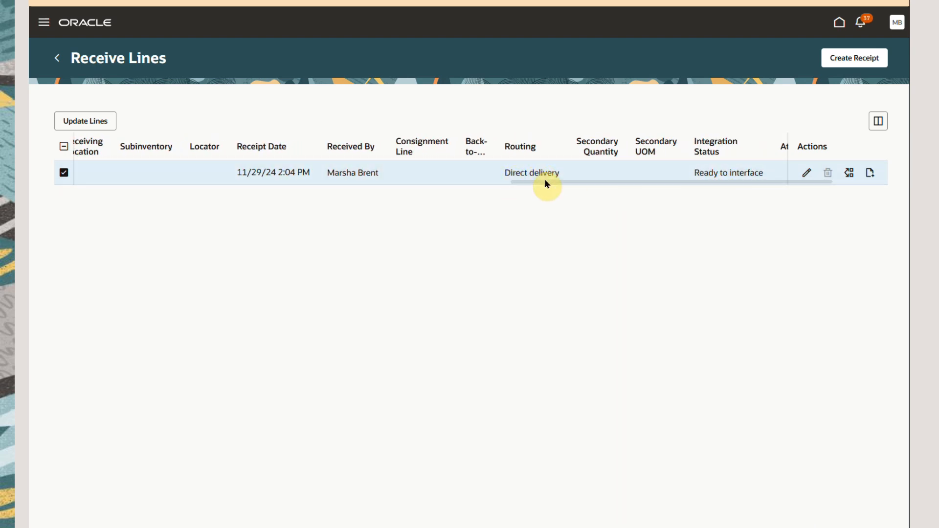
Edit the VC110 receive line, setting its subinventory to ABCSUB01 and its locator to ABC1.1.1.
left_click(806, 174)
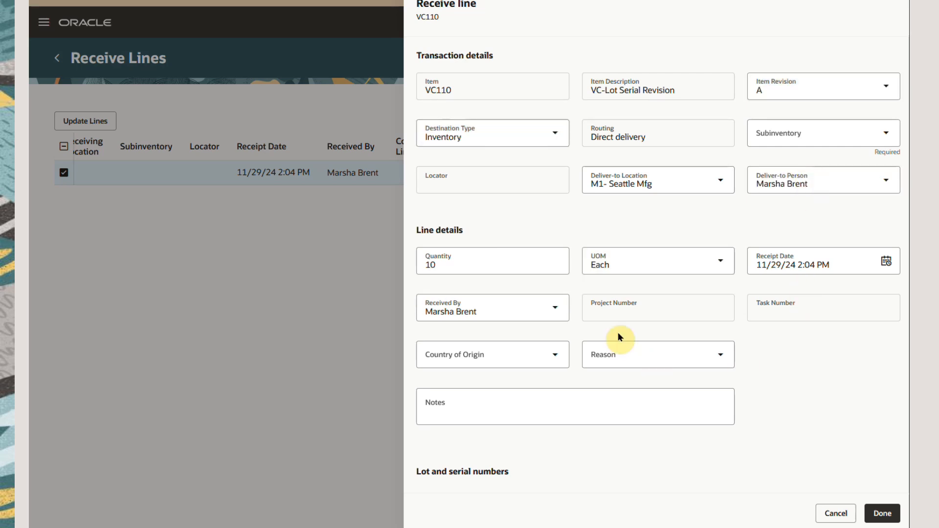
left_click(785, 135)
type("ABCSUB01")
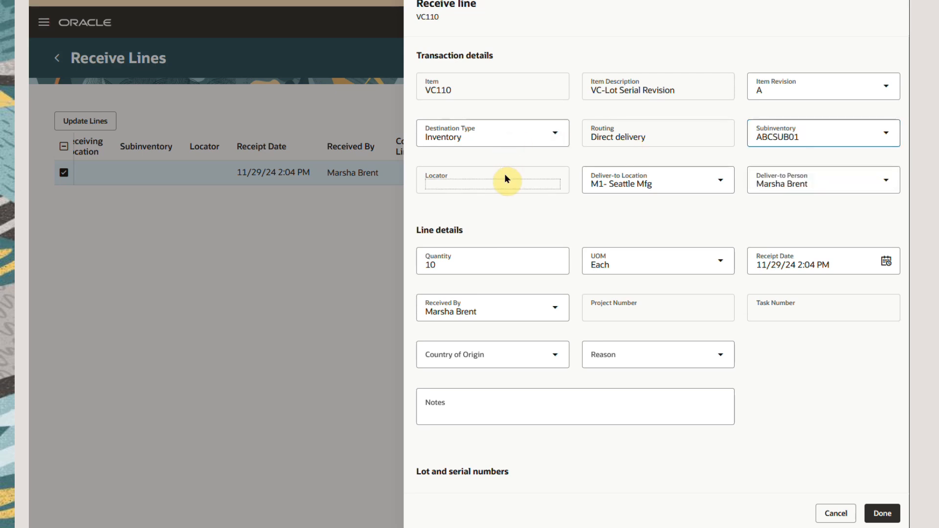
left_click(510, 181)
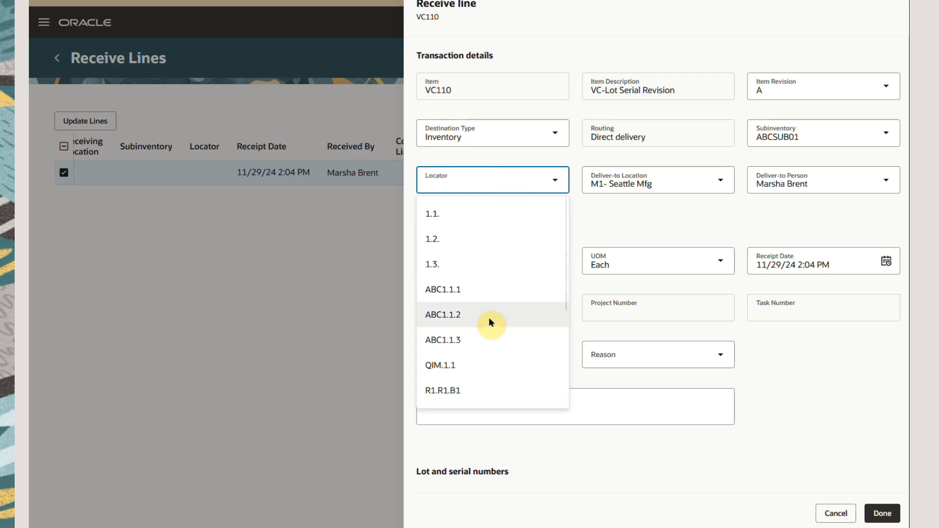
left_click(477, 291)
key("Tab")
Use the lots and serial numbers from the transfer order for the VC110 line and finish editing it.
left_click_drag(906, 239, 906, 373)
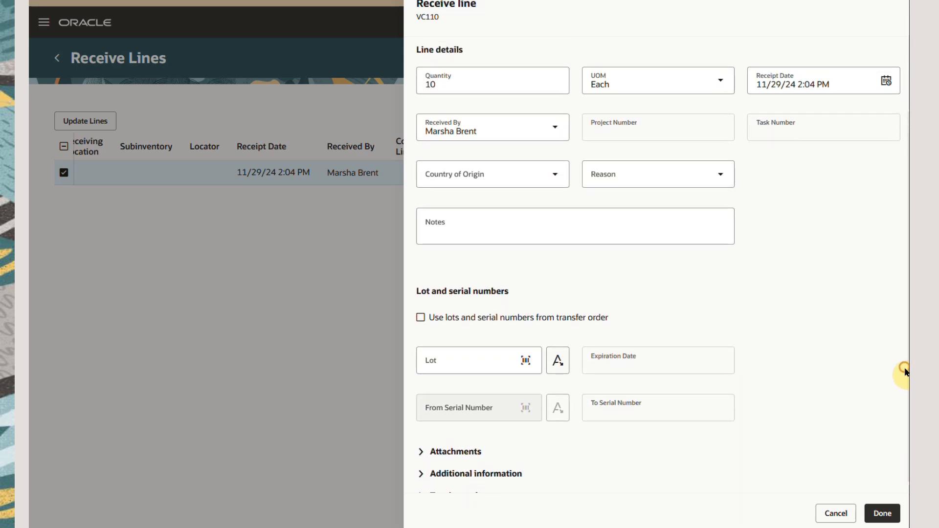
left_click(420, 318)
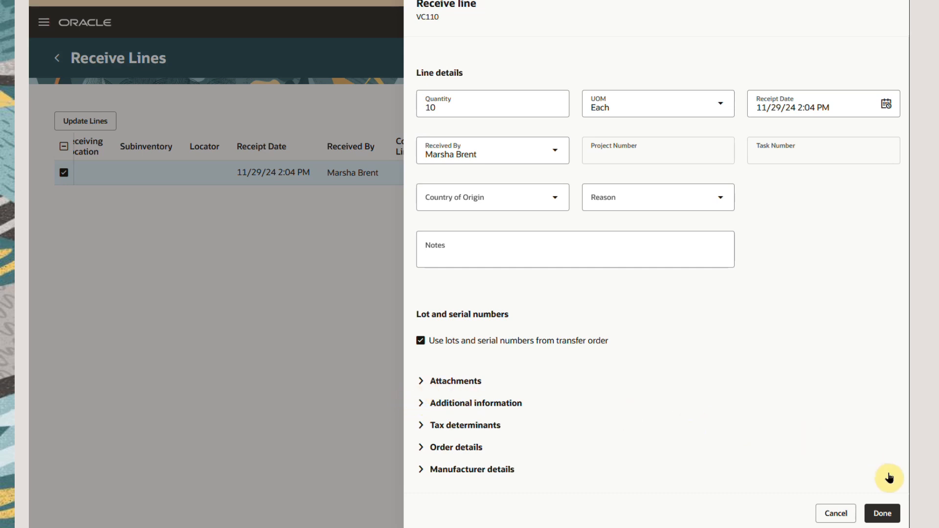
left_click(883, 515)
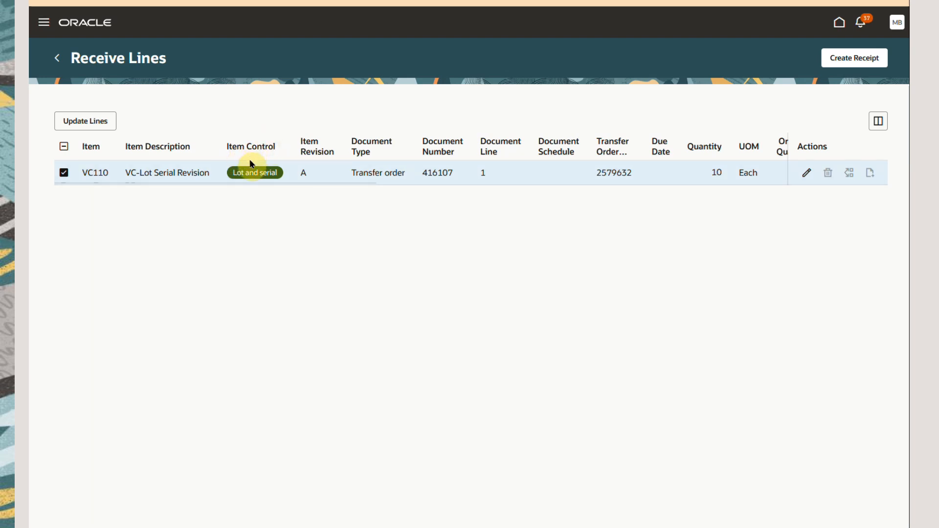
Create a new receipt from the transfer order's receive line and review its shipment details and items.
left_click(862, 60)
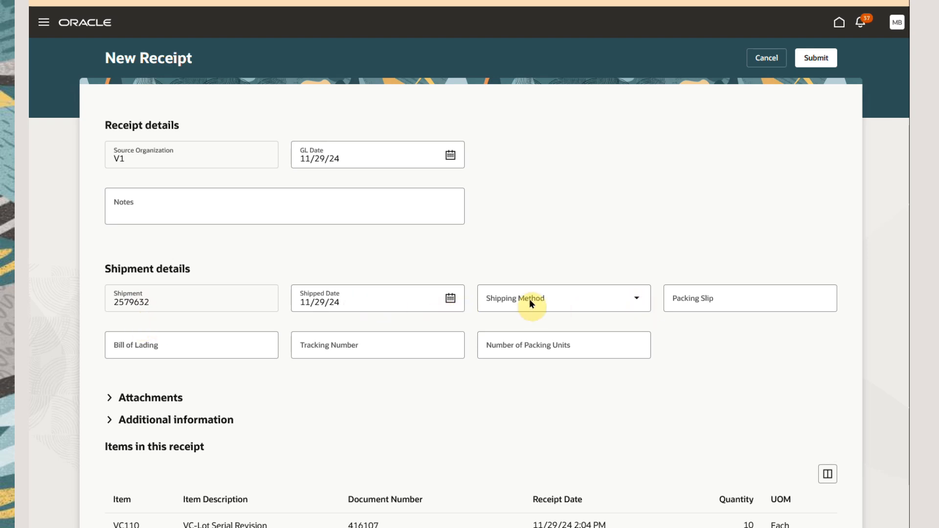
scroll(906, 263, "down", 1)
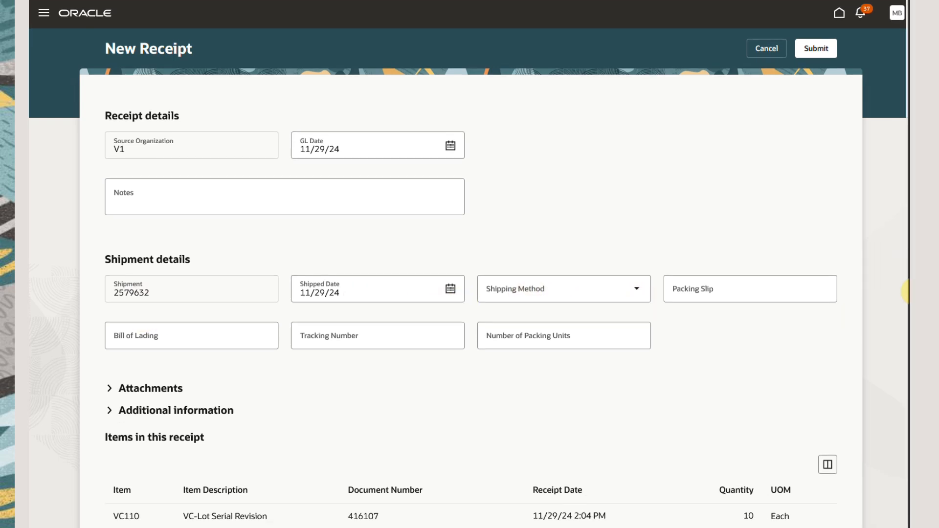